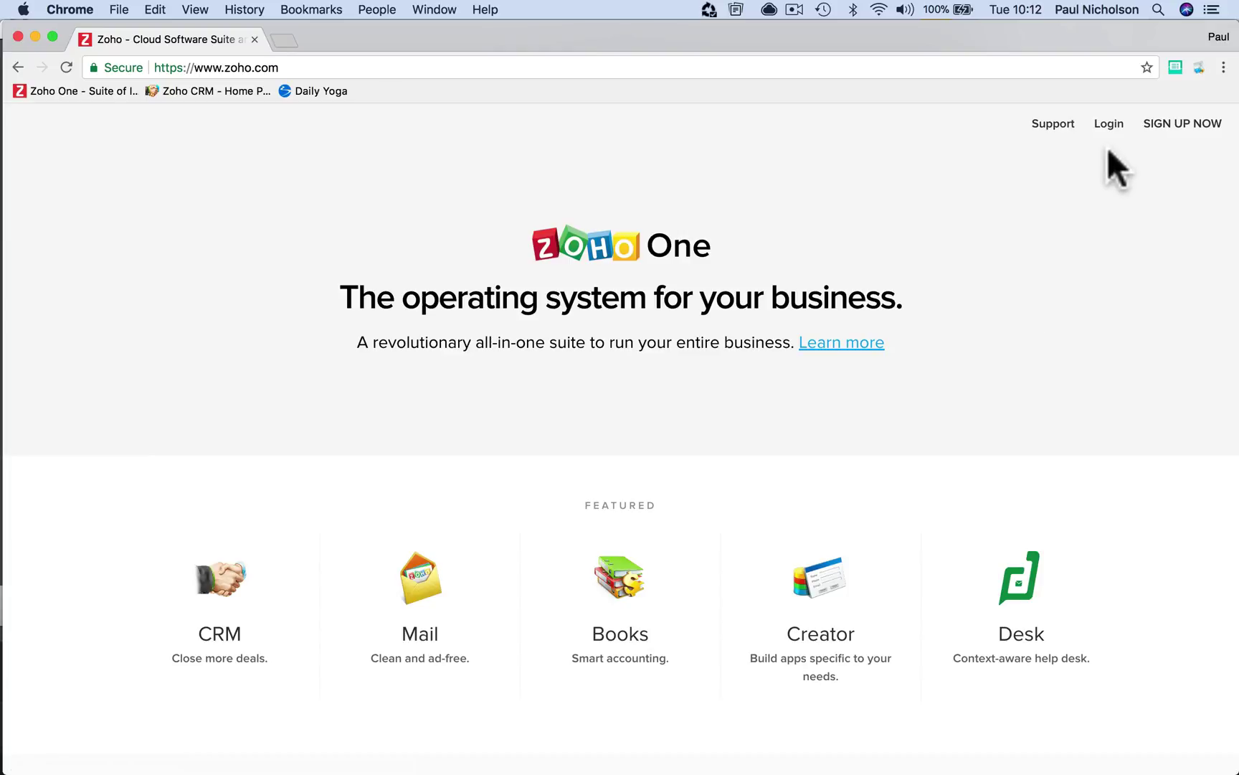
Sign up for a free Zoho account with an edited email address, accepting the Terms of Service
{"action": "left_click", "coordinate": [1182, 123]}
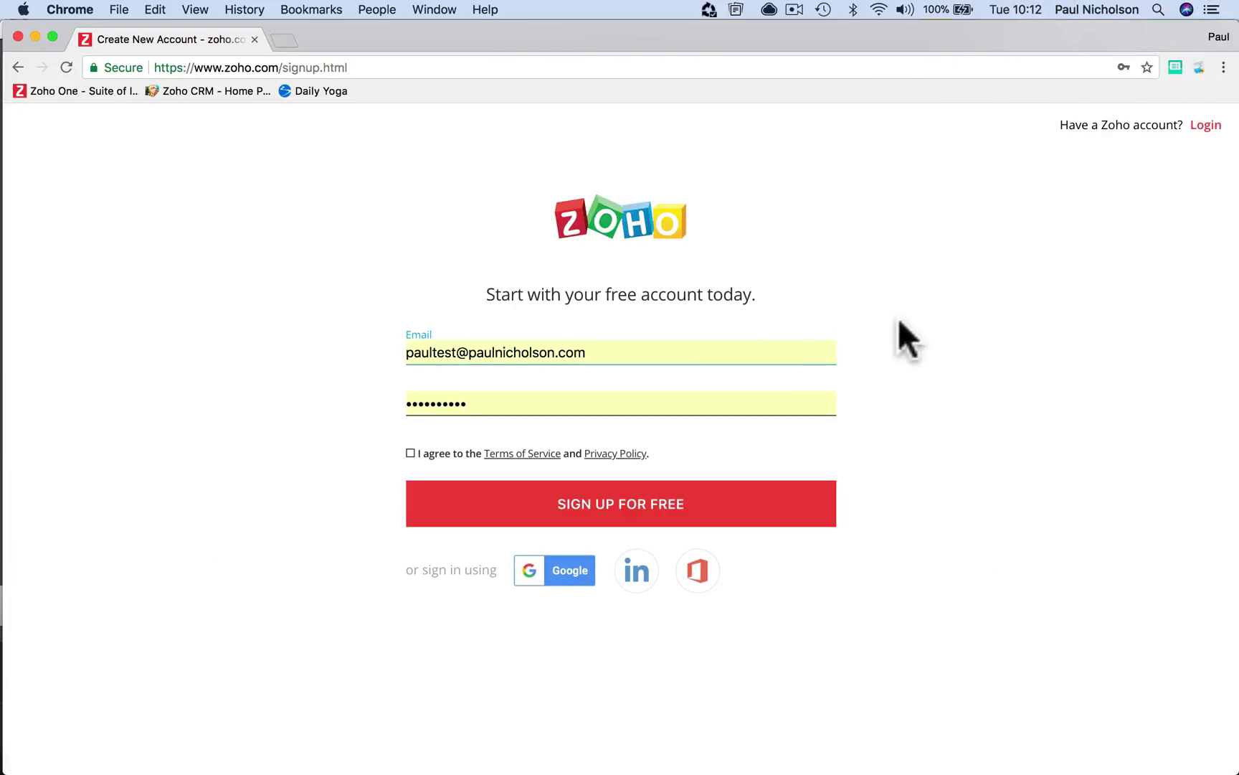
{"action": "left_click", "coordinate": [675, 352]}
{"action": "left_click", "coordinate": [454, 352]}
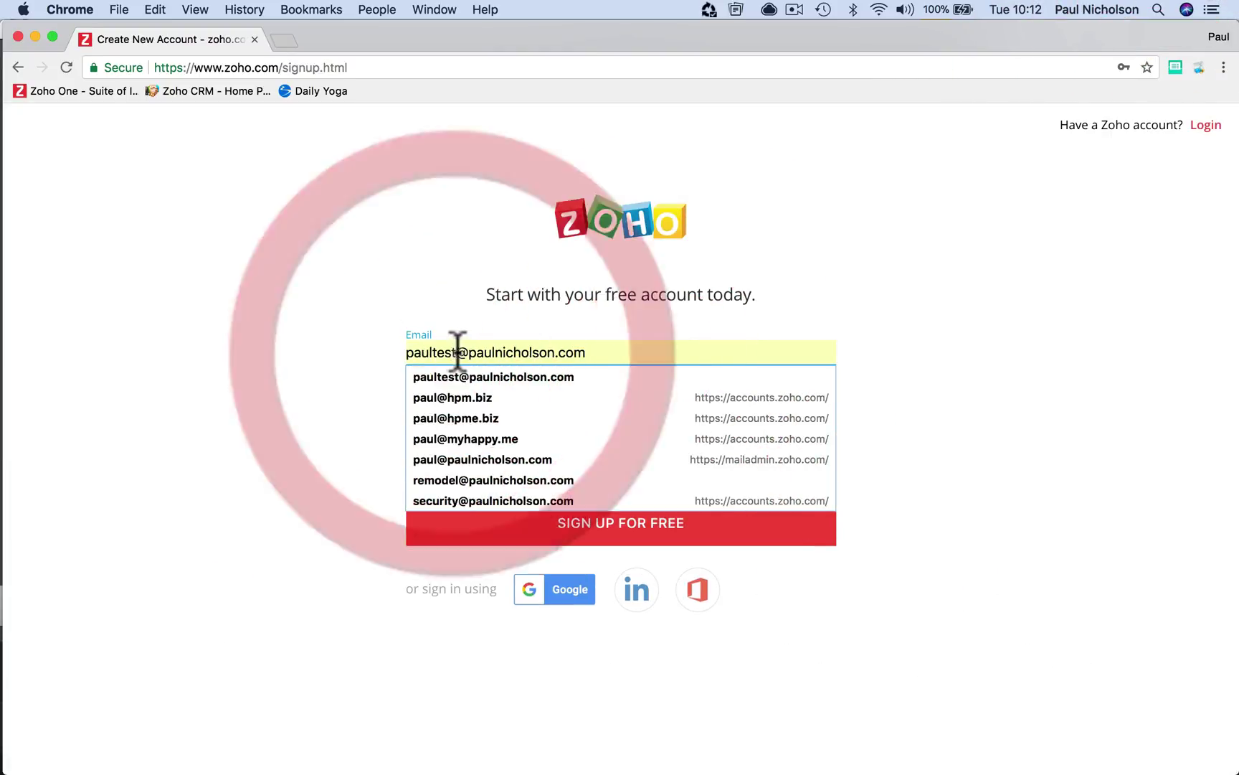
{"action": "left_click", "coordinate": [445, 353]}
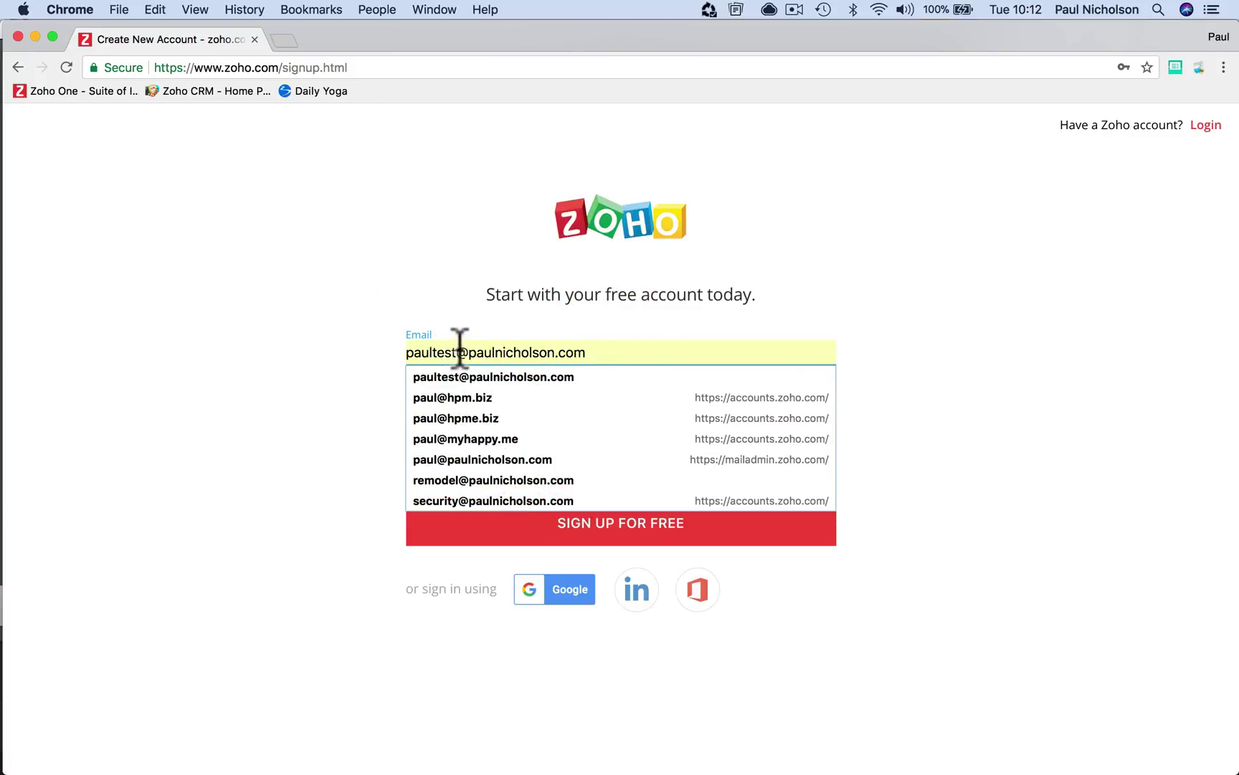
{"action": "left_click", "coordinate": [460, 353]}
{"action": "type", "text": "2"}
{"action": "left_click", "coordinate": [443, 301]}
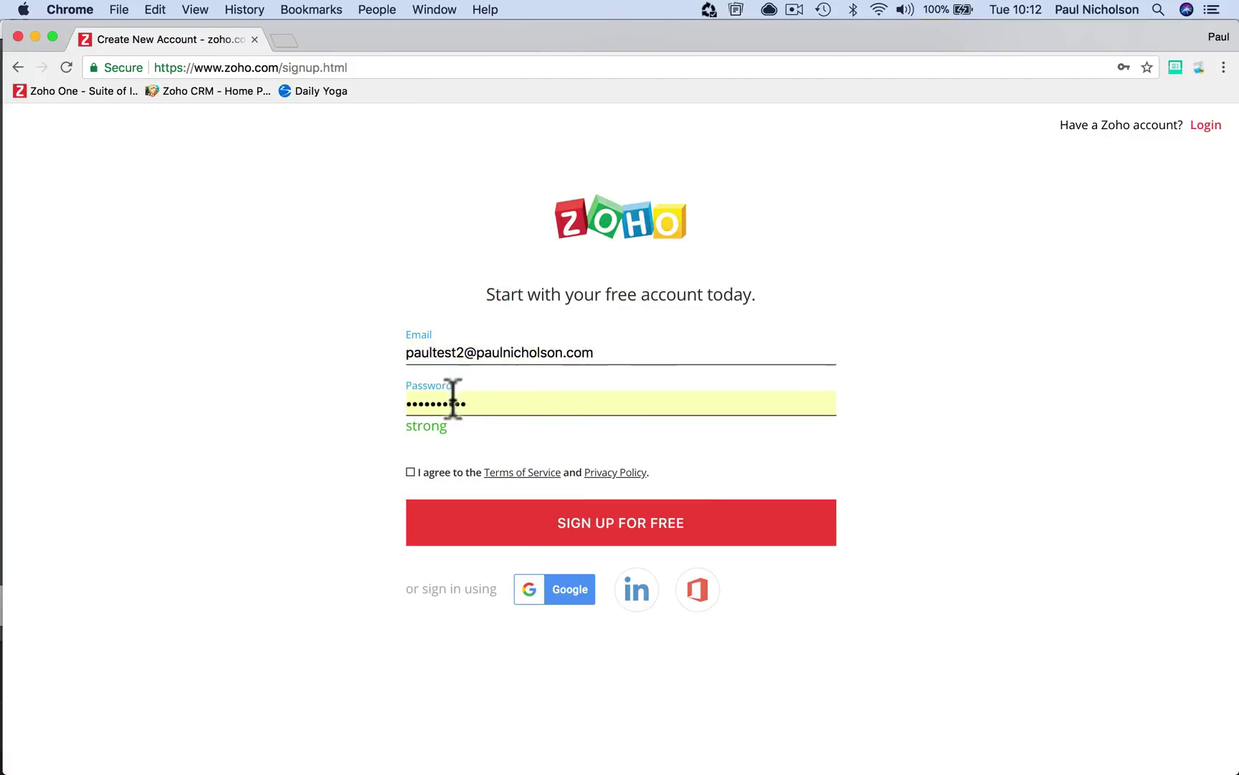
{"action": "left_click", "coordinate": [411, 472]}
{"action": "left_click", "coordinate": [446, 529]}
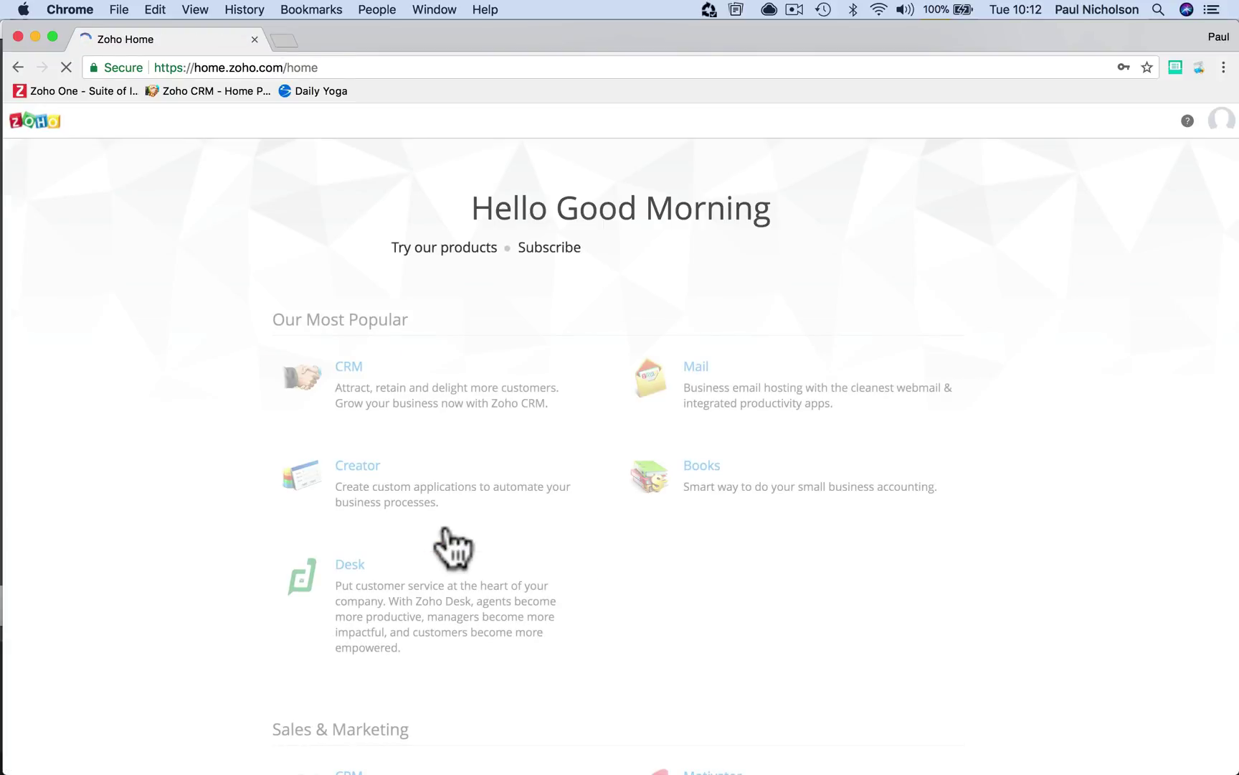
Open Zoho CRM and save company name 'Happy-Me Ltd.' with the company phone number
{"action": "left_click", "coordinate": [351, 367]}
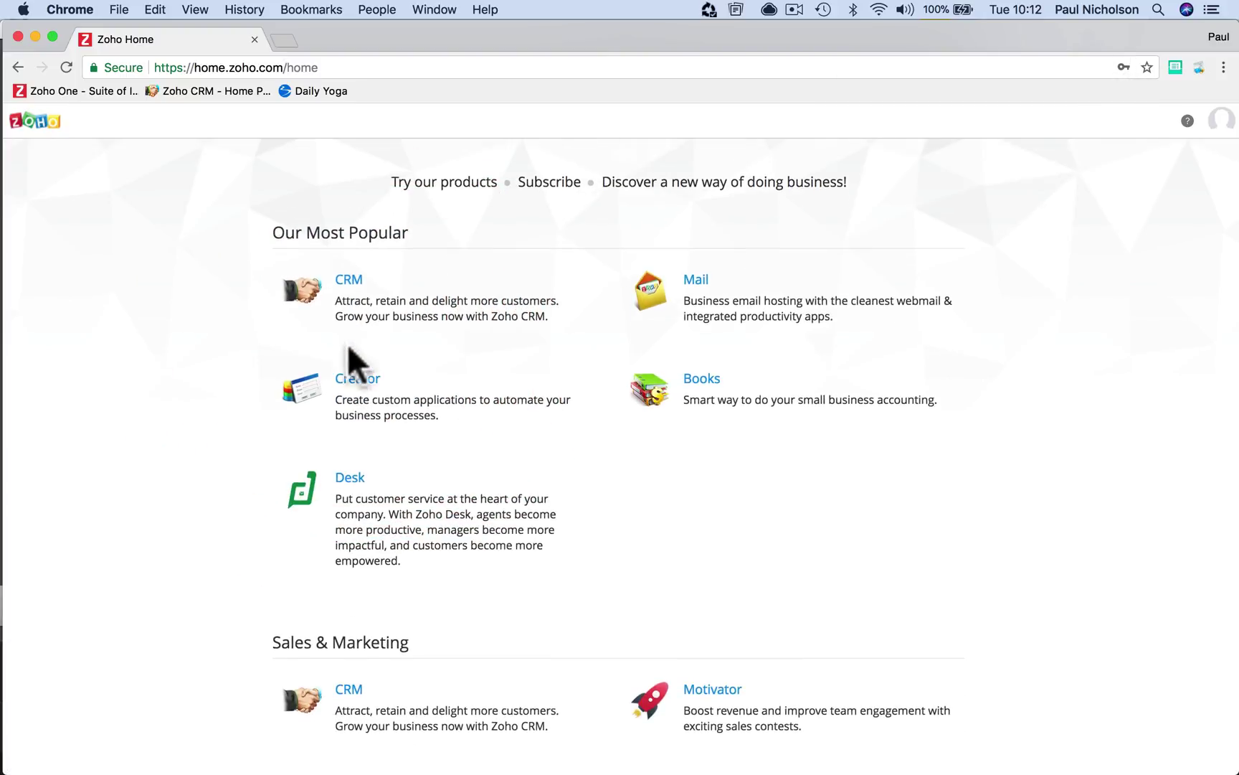
{"action": "left_click", "coordinate": [347, 281]}
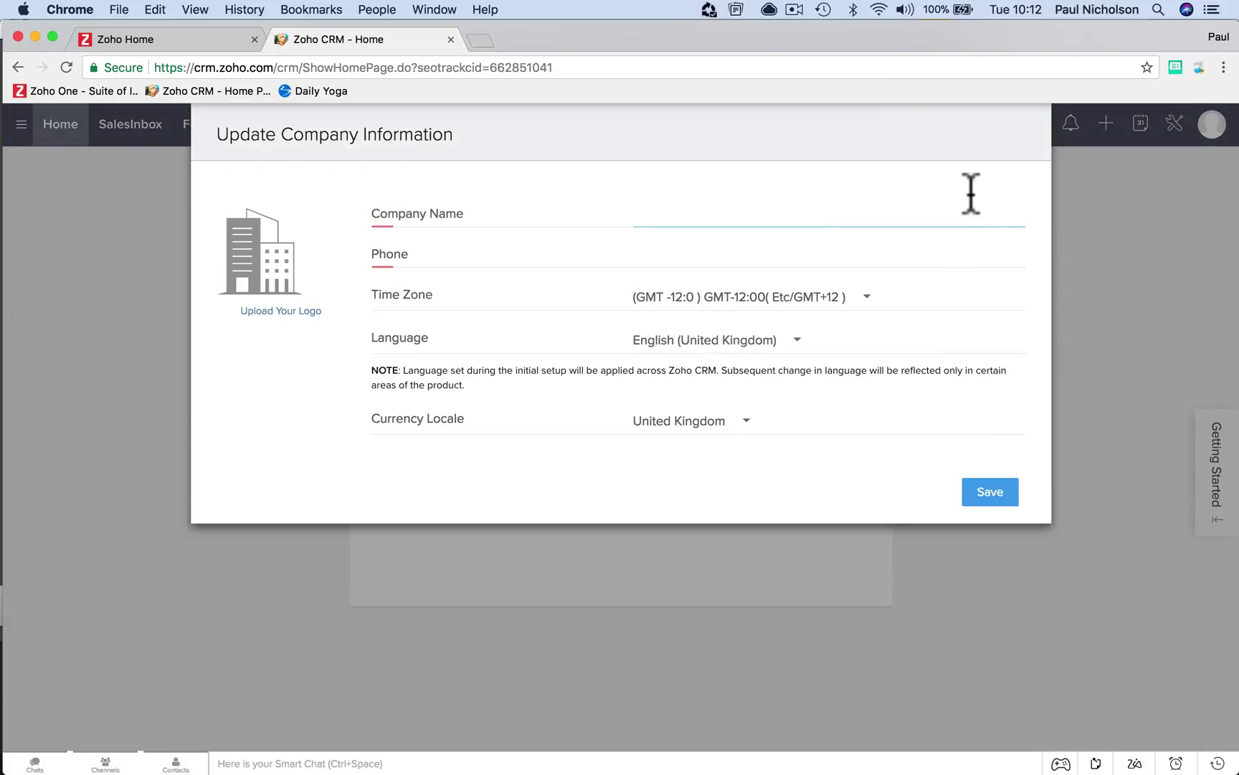
{"action": "type", "text": "Happy"}
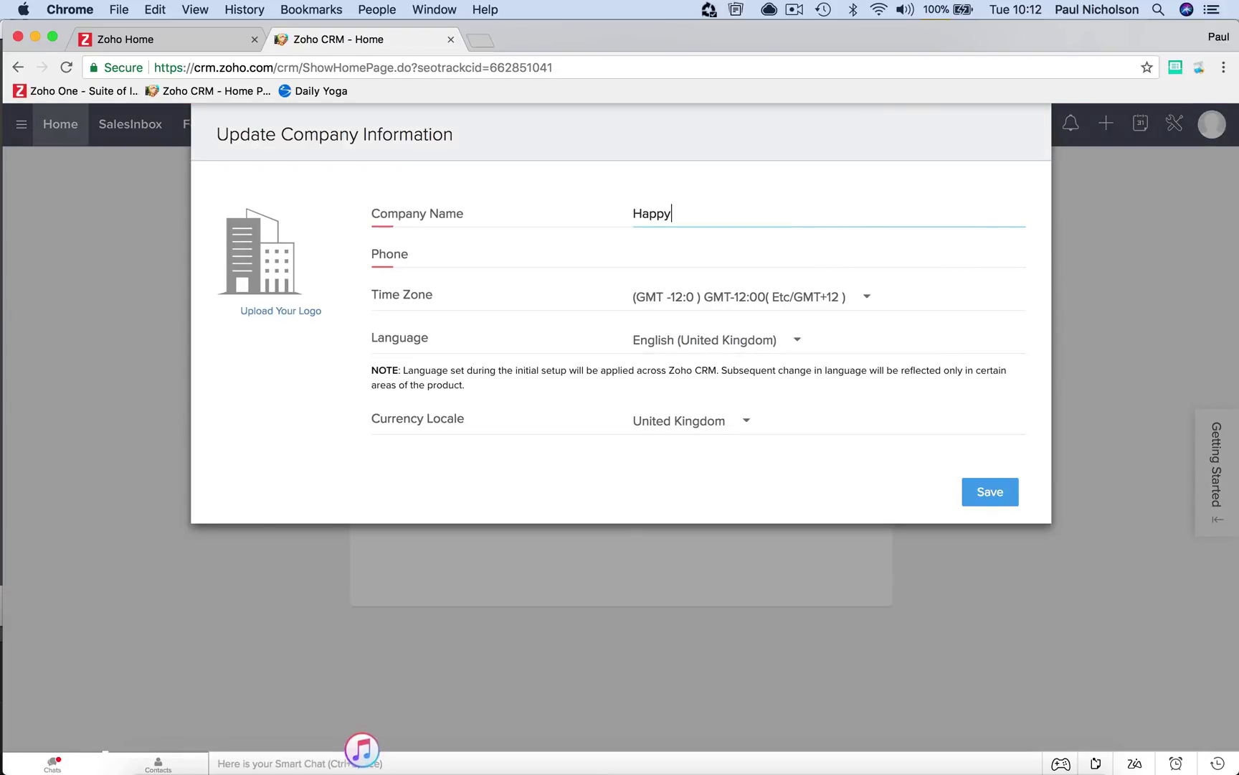
{"action": "type", "text": "-Me Ltd."}
{"action": "key", "text": "Tab"}
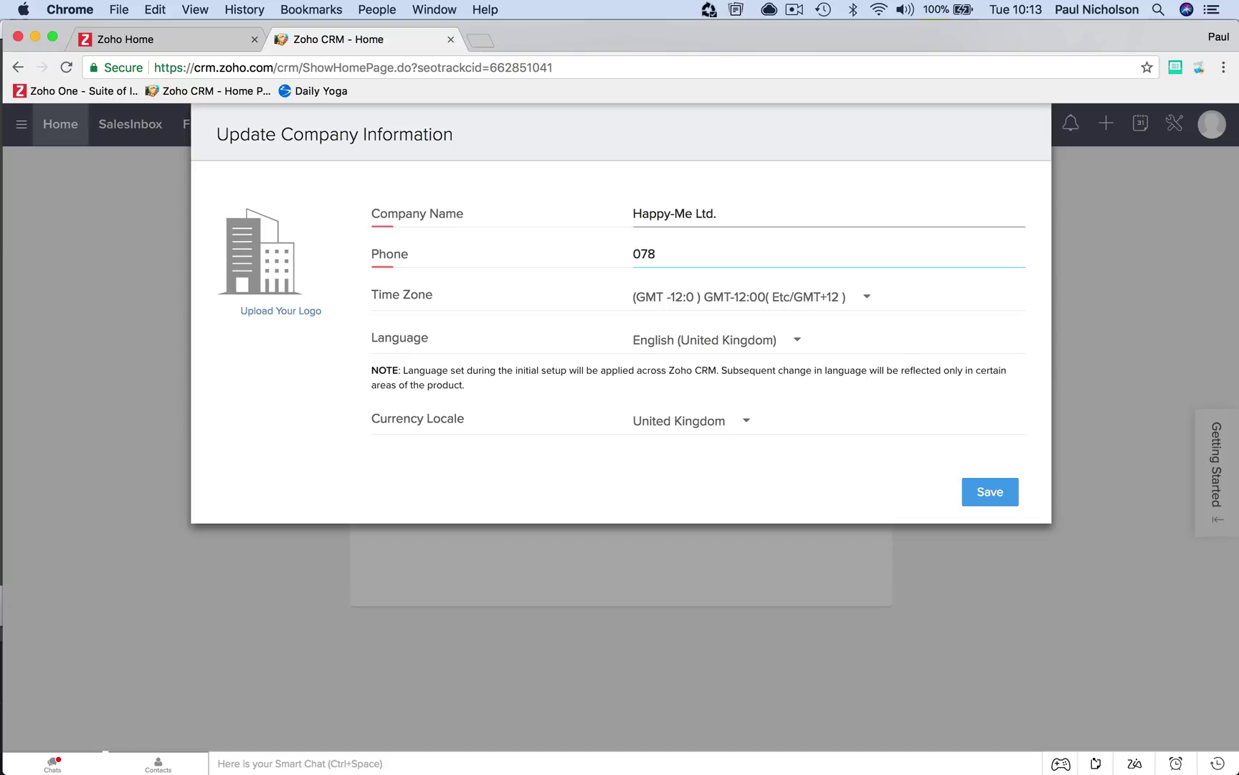
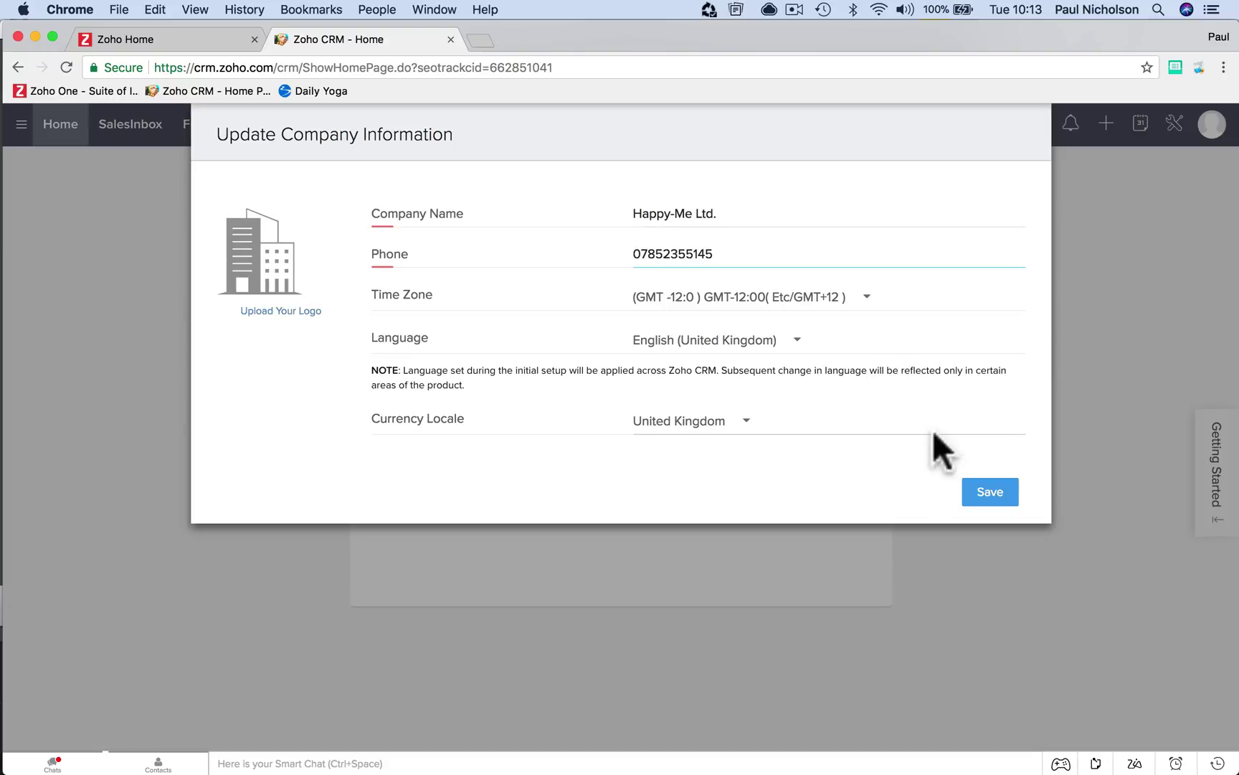
{"action": "left_click", "coordinate": [984, 489]}
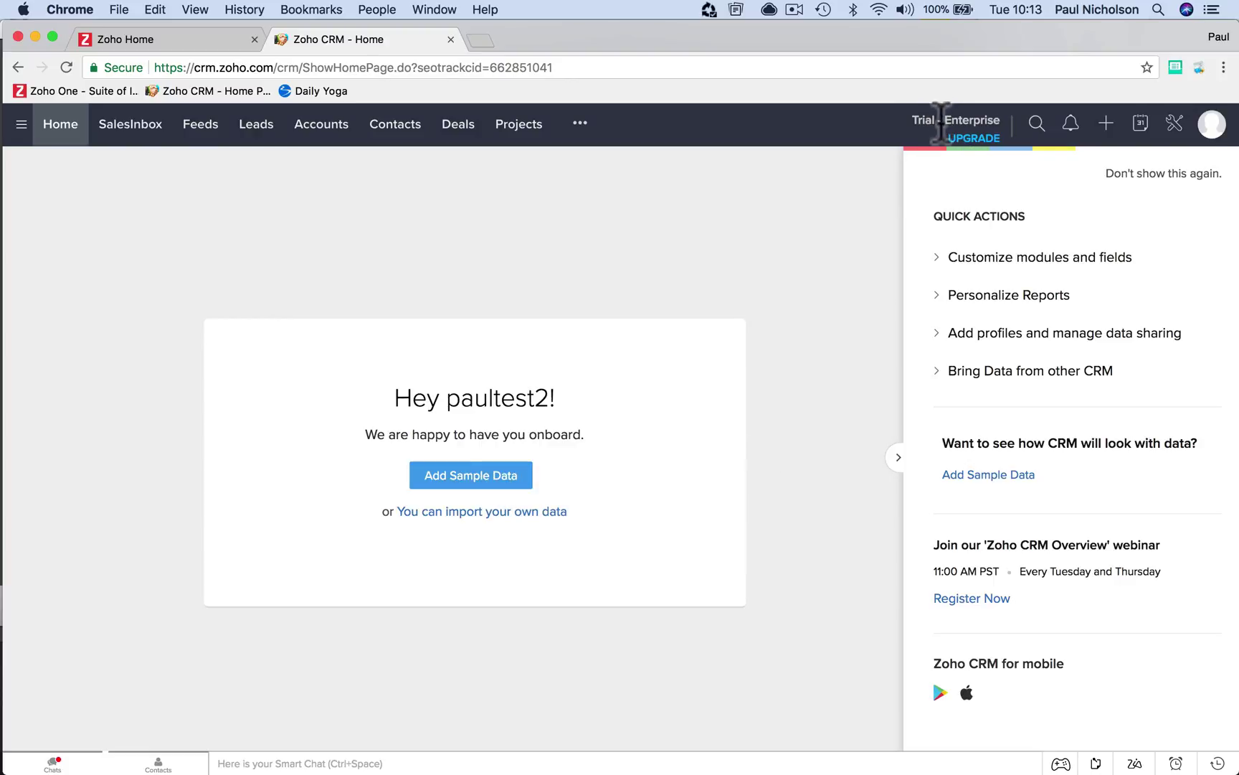
Hide the Quick Actions panel and open the upgrade page from the Trial - Enterprise header
{"action": "left_click_drag", "start_coordinate": [910, 121], "coordinate": [1004, 115]}
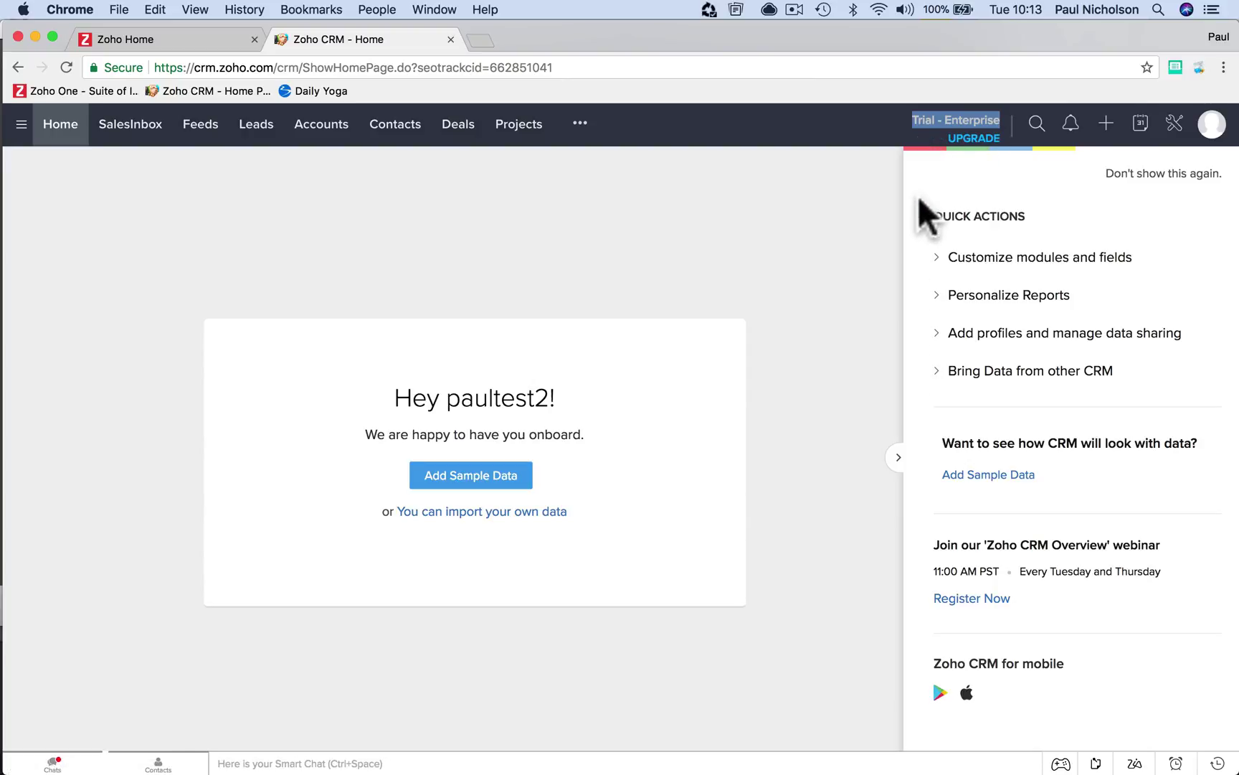
{"action": "left_click", "coordinate": [898, 457]}
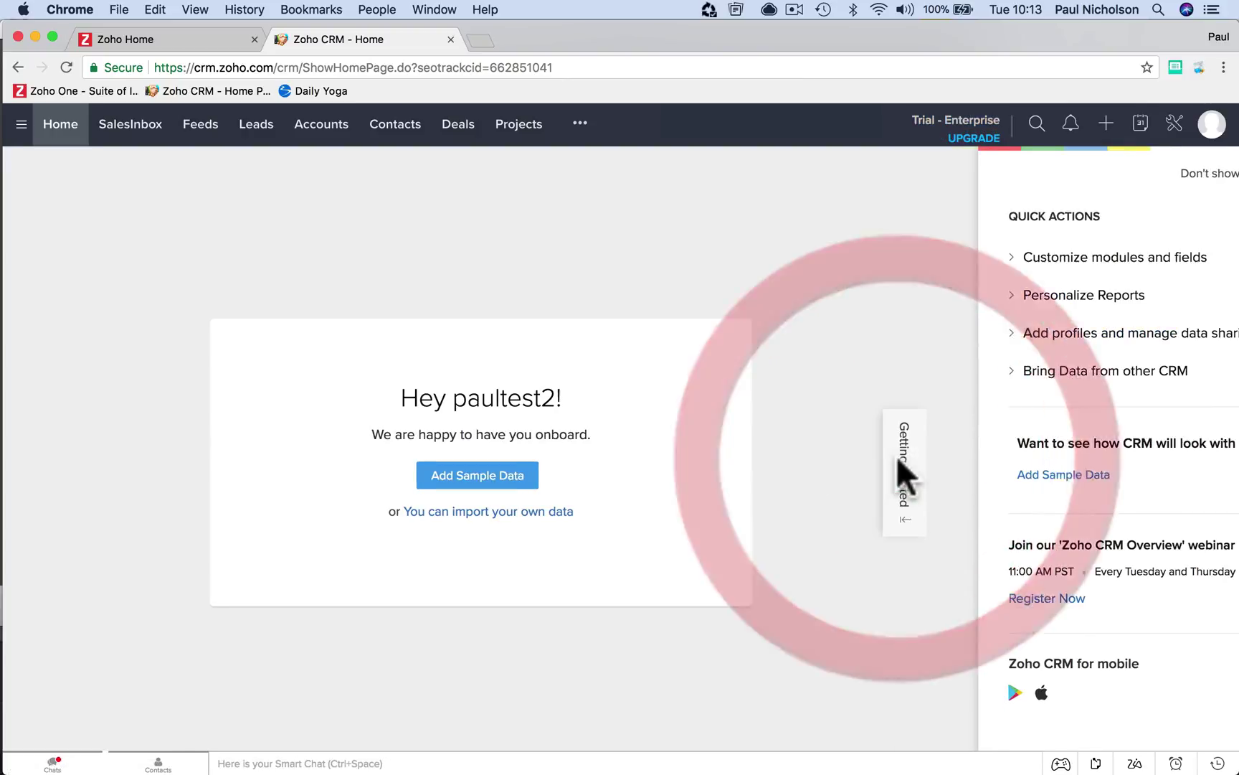
{"action": "left_click", "coordinate": [973, 138]}
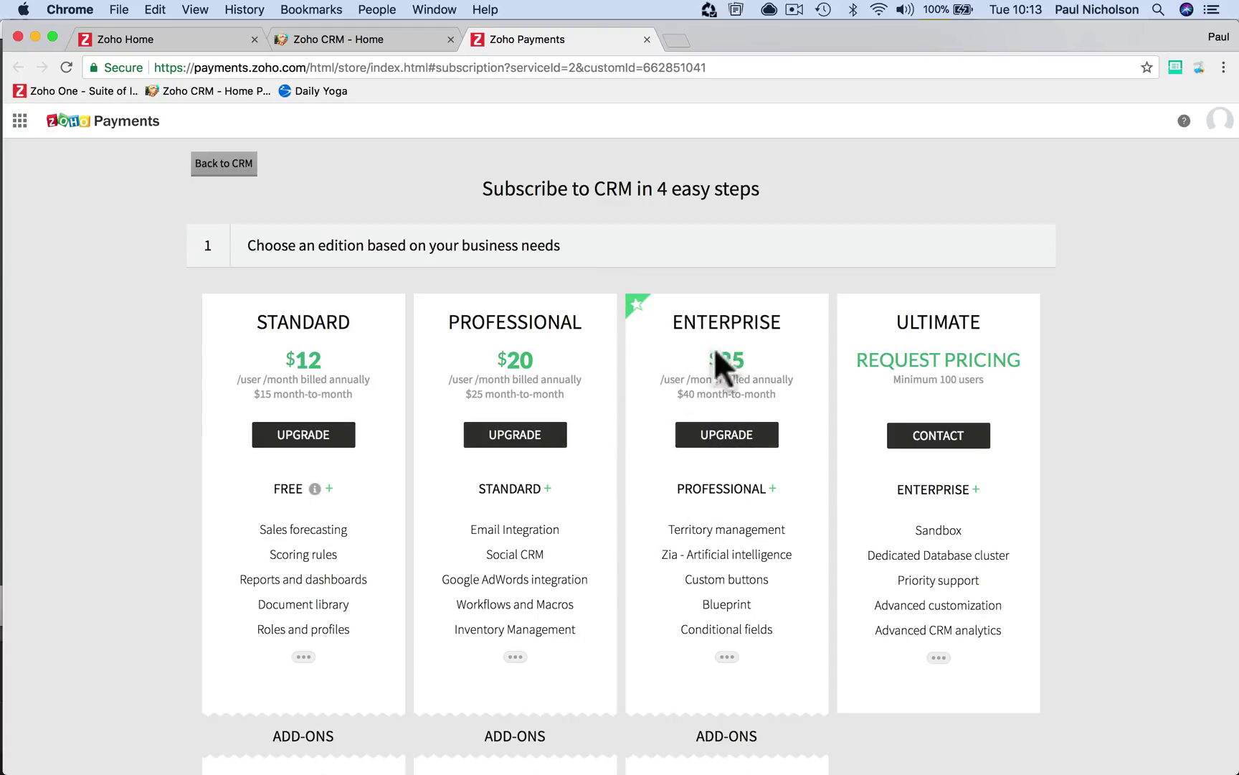
Look over the edition prices, including Enterprise at $35, then return to the Zoho CRM Home tab
{"action": "double_click", "coordinate": [730, 360]}
{"action": "scroll", "coordinate": [367, 546], "scroll_direction": "down", "scroll_amount": 5}
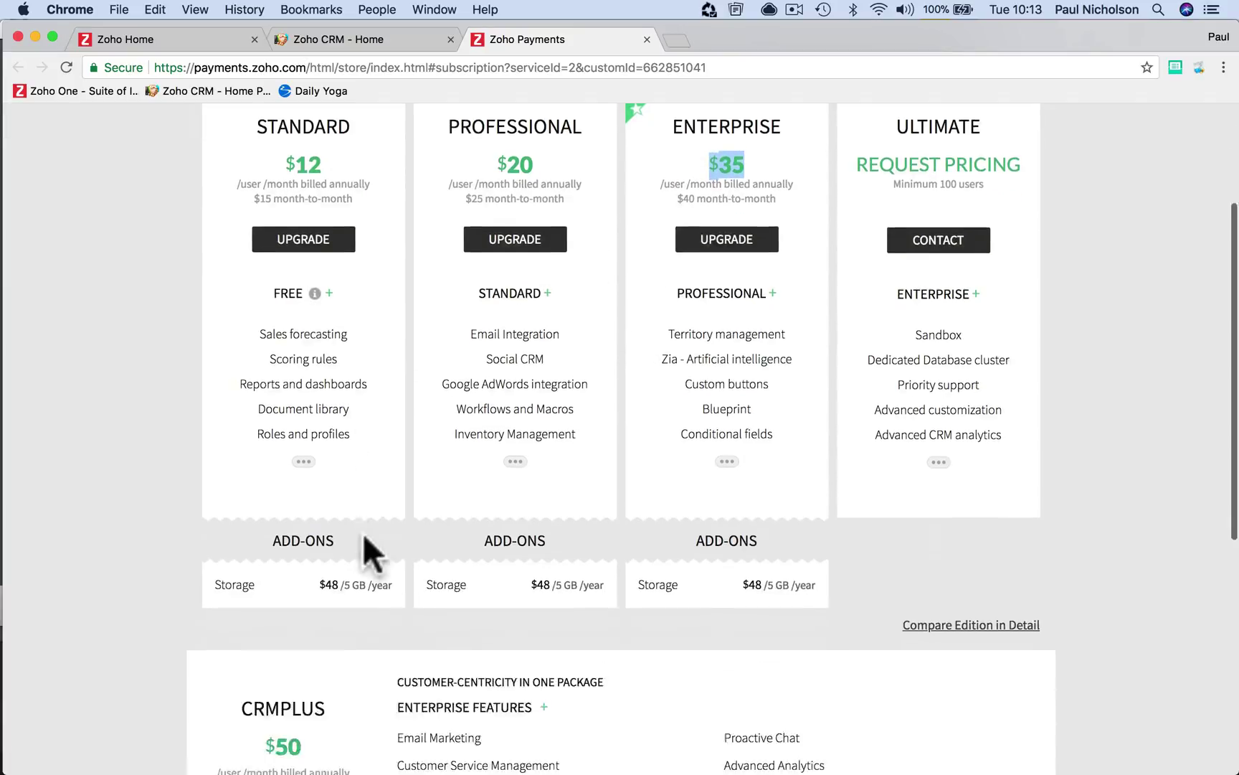
{"action": "scroll", "coordinate": [364, 535], "scroll_direction": "down", "scroll_amount": 5}
{"action": "scroll", "coordinate": [363, 534], "scroll_direction": "up", "scroll_amount": 7}
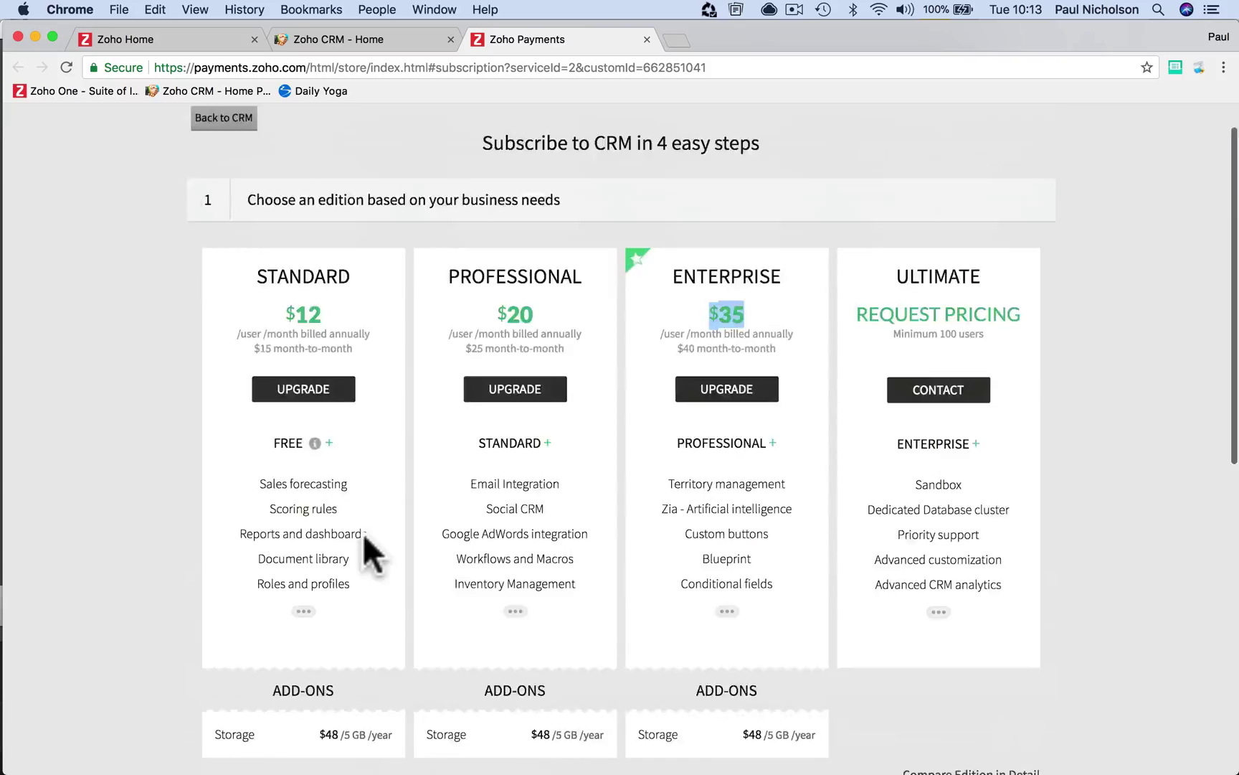
{"action": "scroll", "coordinate": [363, 532], "scroll_direction": "up", "scroll_amount": 1}
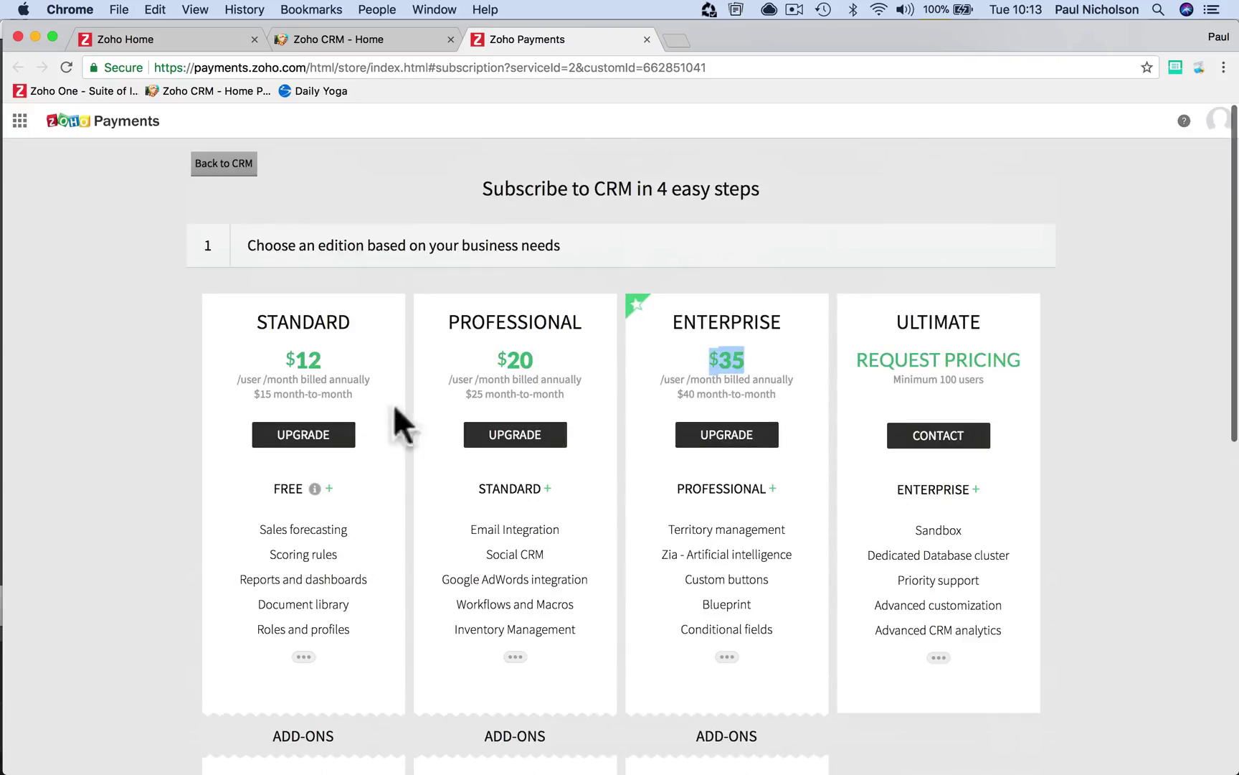
{"action": "left_click", "coordinate": [362, 39]}
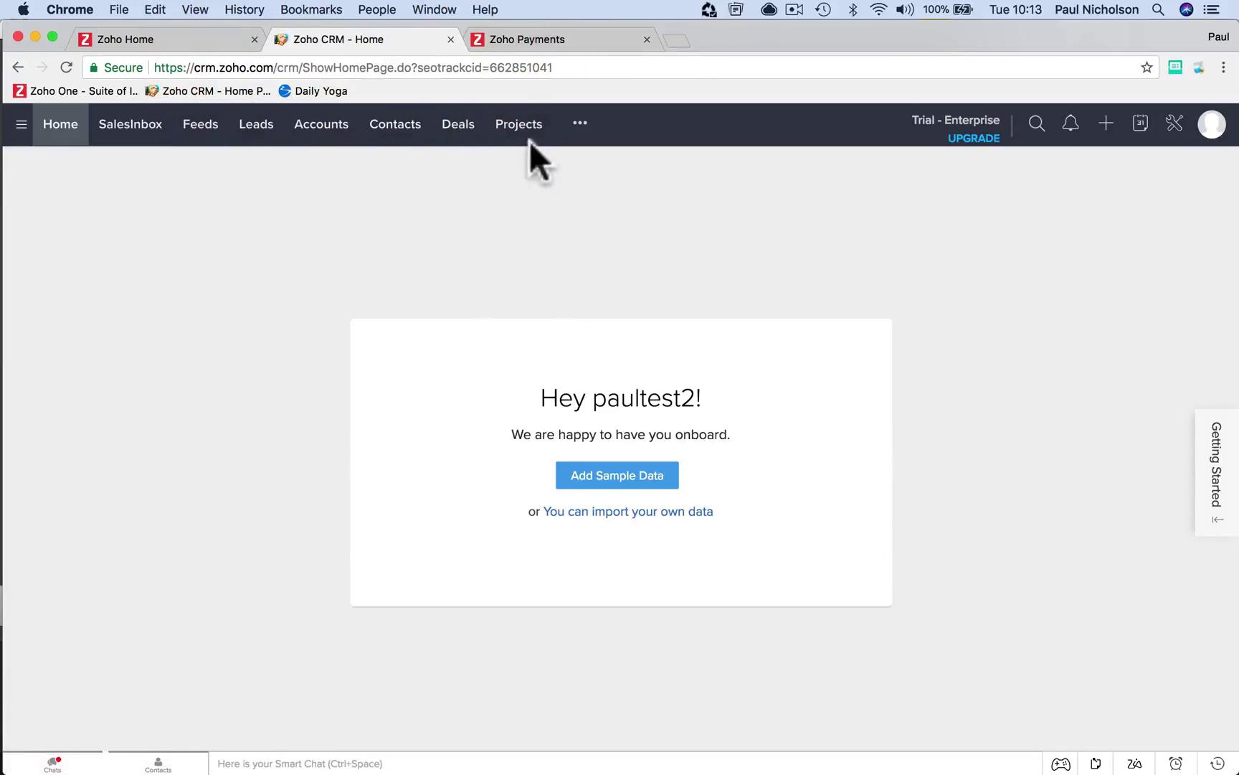
Check the extra modules list, then view account details showing the Enterprise trial's 15 days left
{"action": "left_click", "coordinate": [579, 142]}
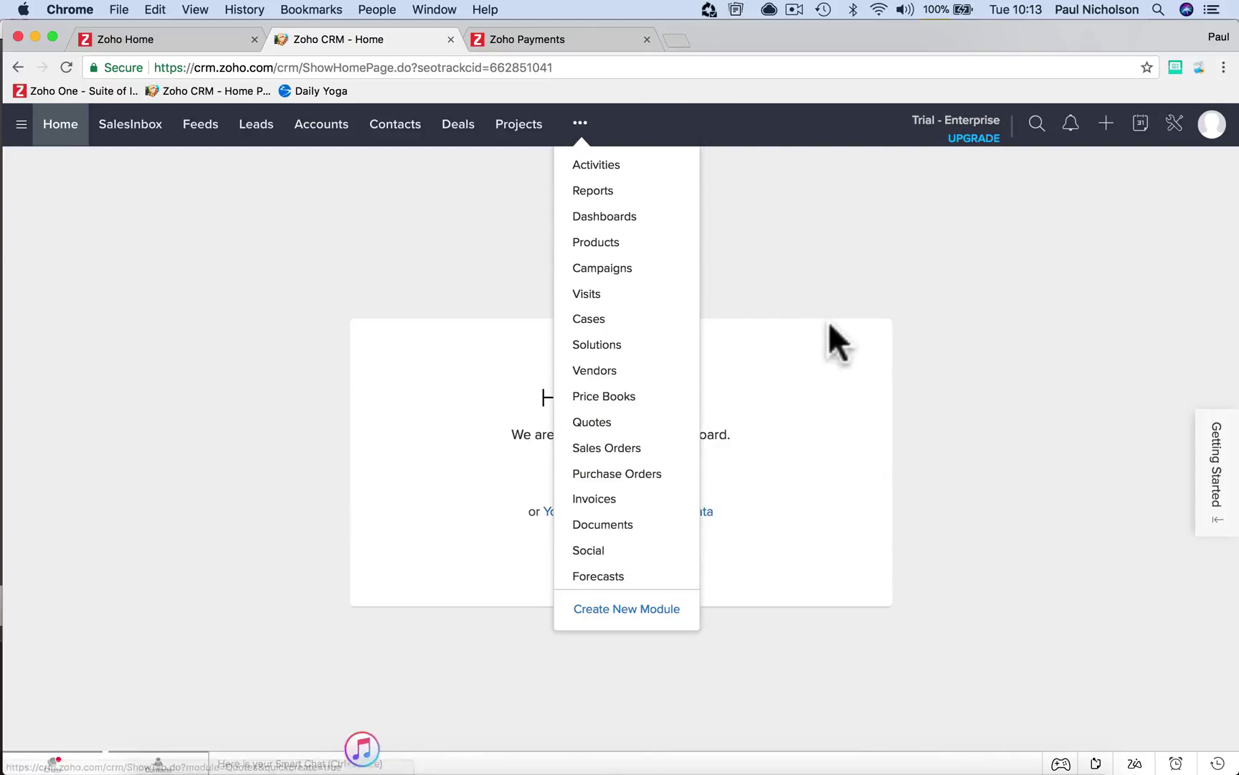
{"action": "left_click", "coordinate": [836, 302]}
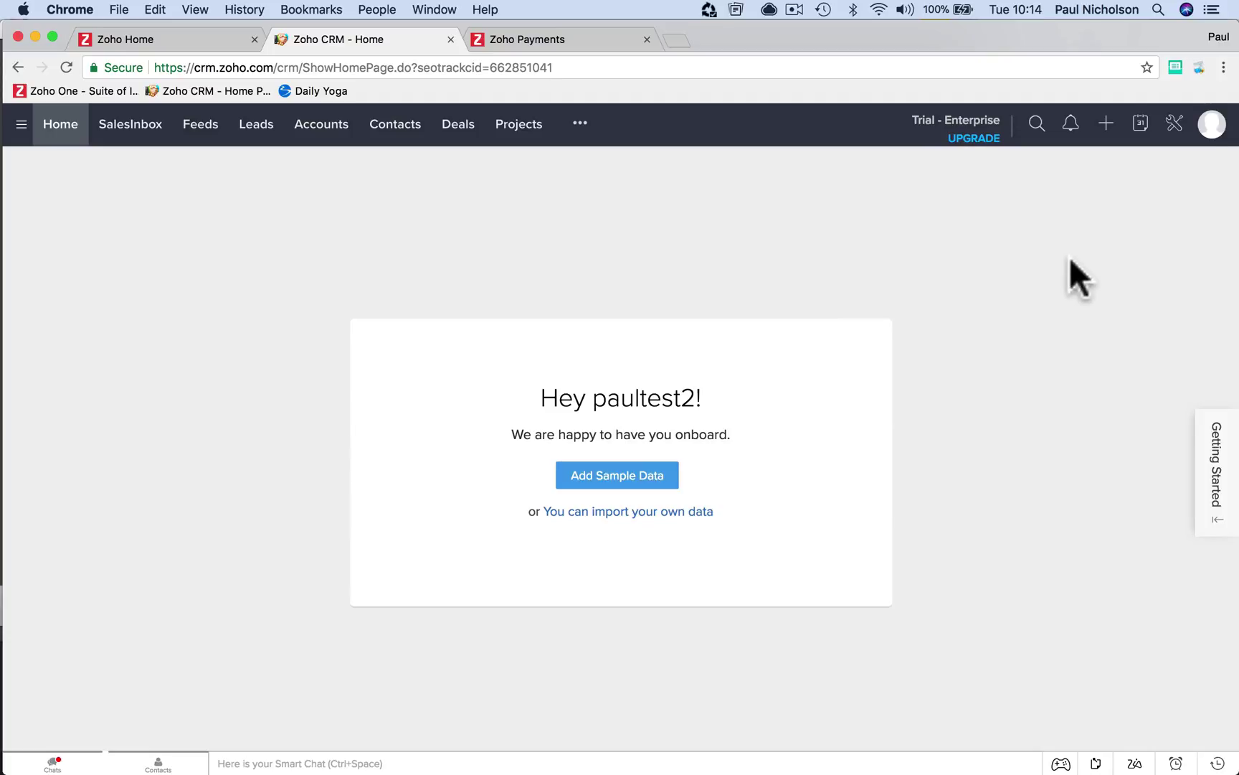
{"action": "left_click", "coordinate": [1211, 129]}
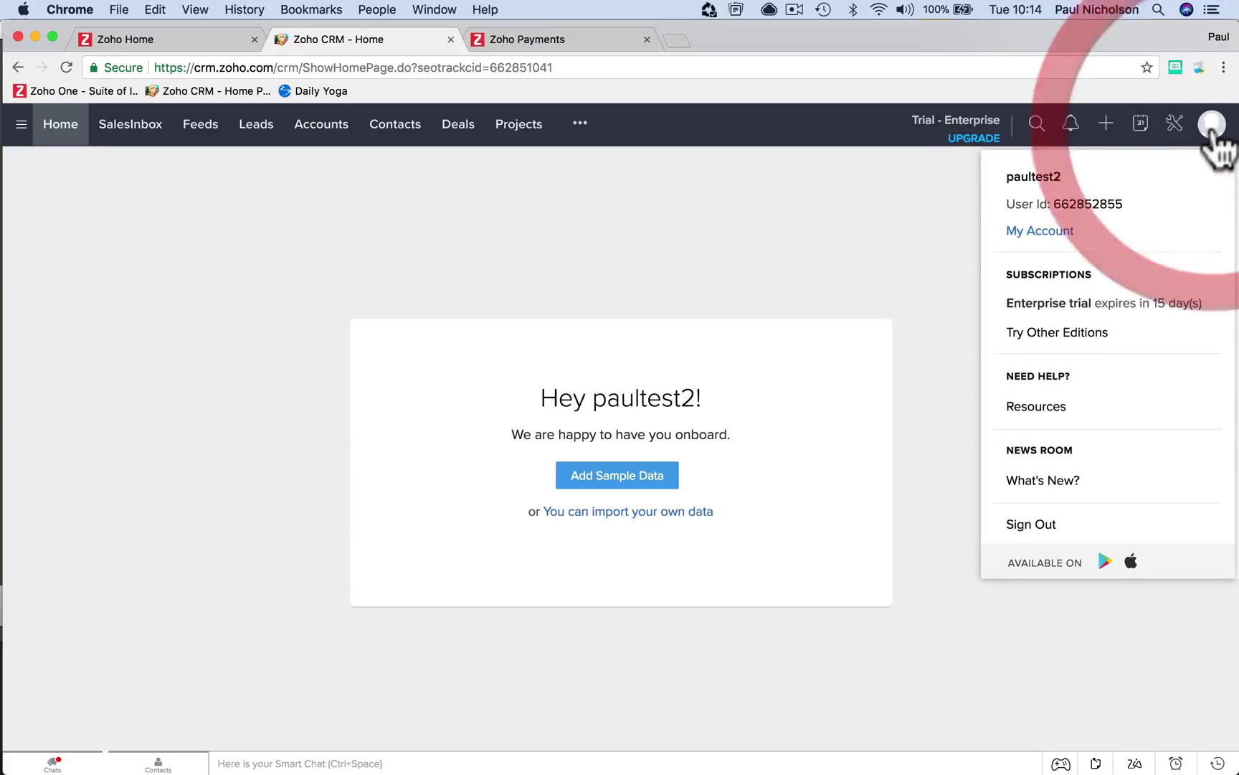
Choose Switch to Free Version under Try Other Editions and confirm cancelling the Enterprise trial
{"action": "left_click", "coordinate": [1056, 333]}
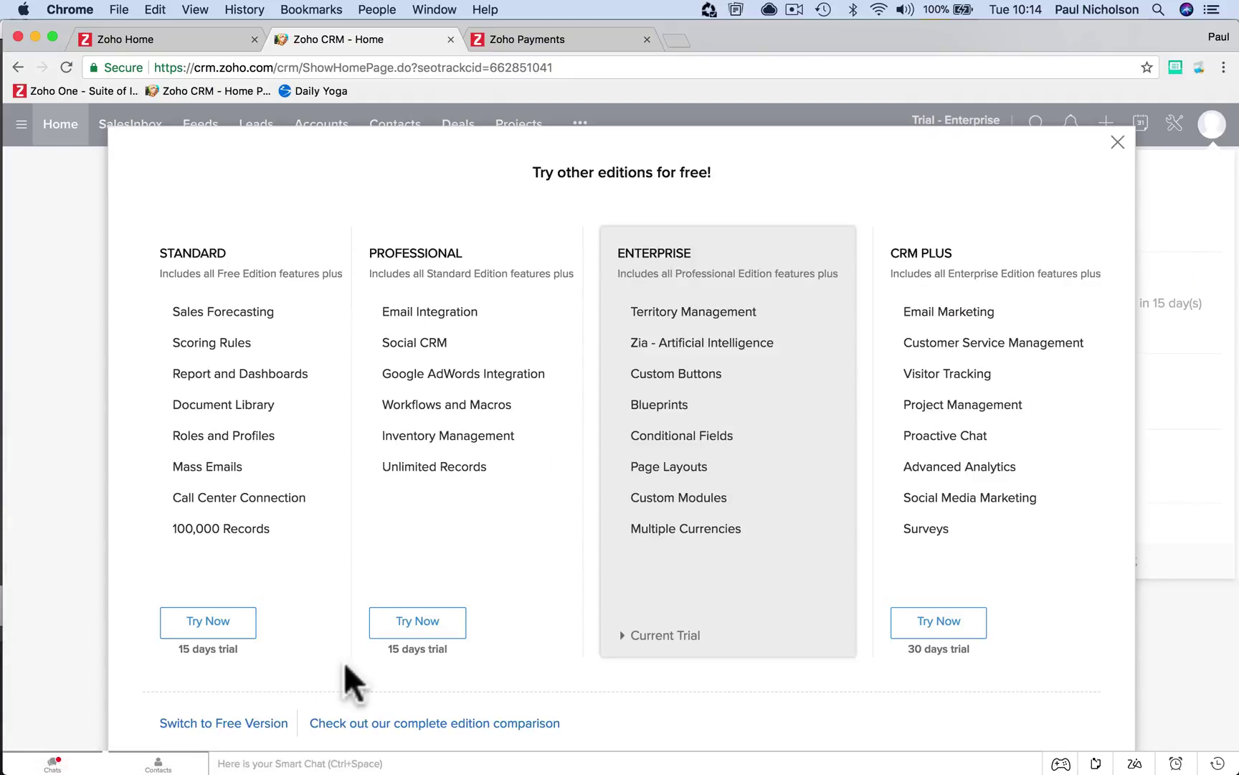
{"action": "scroll", "coordinate": [299, 665], "scroll_direction": "down", "scroll_amount": 1}
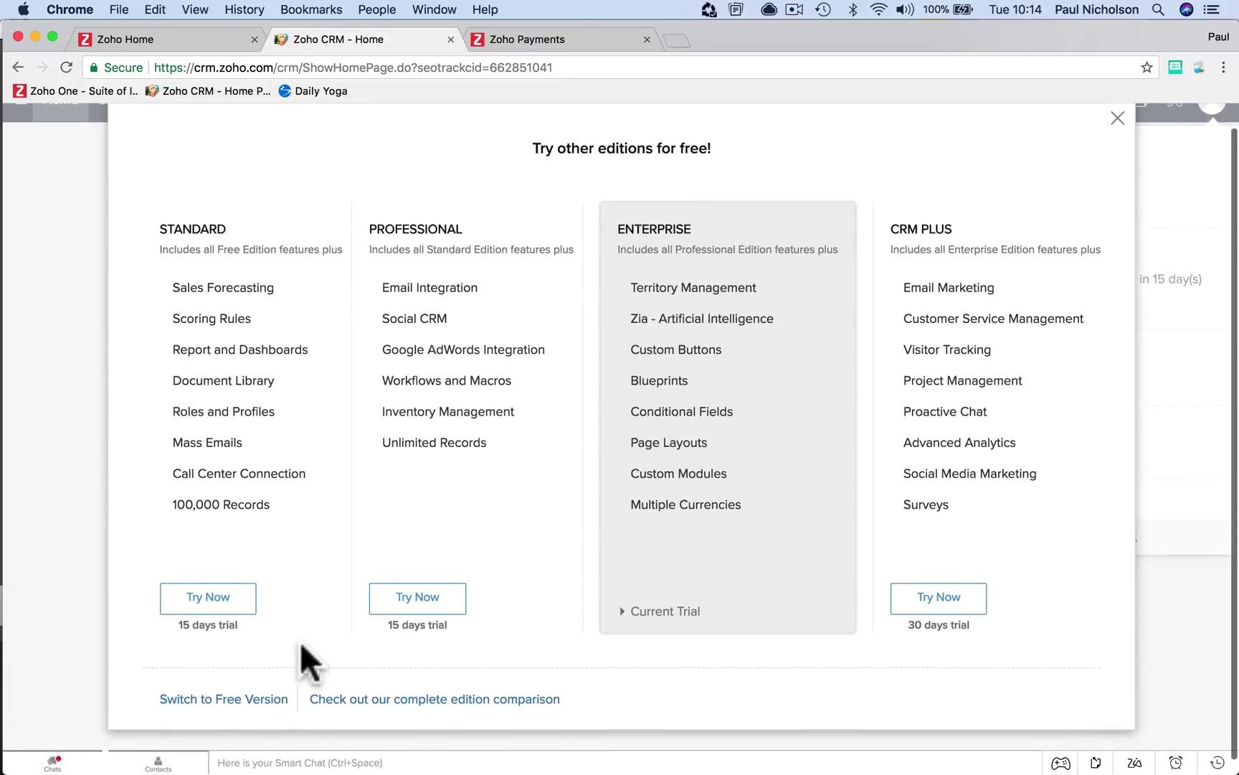
{"action": "left_click", "coordinate": [244, 700]}
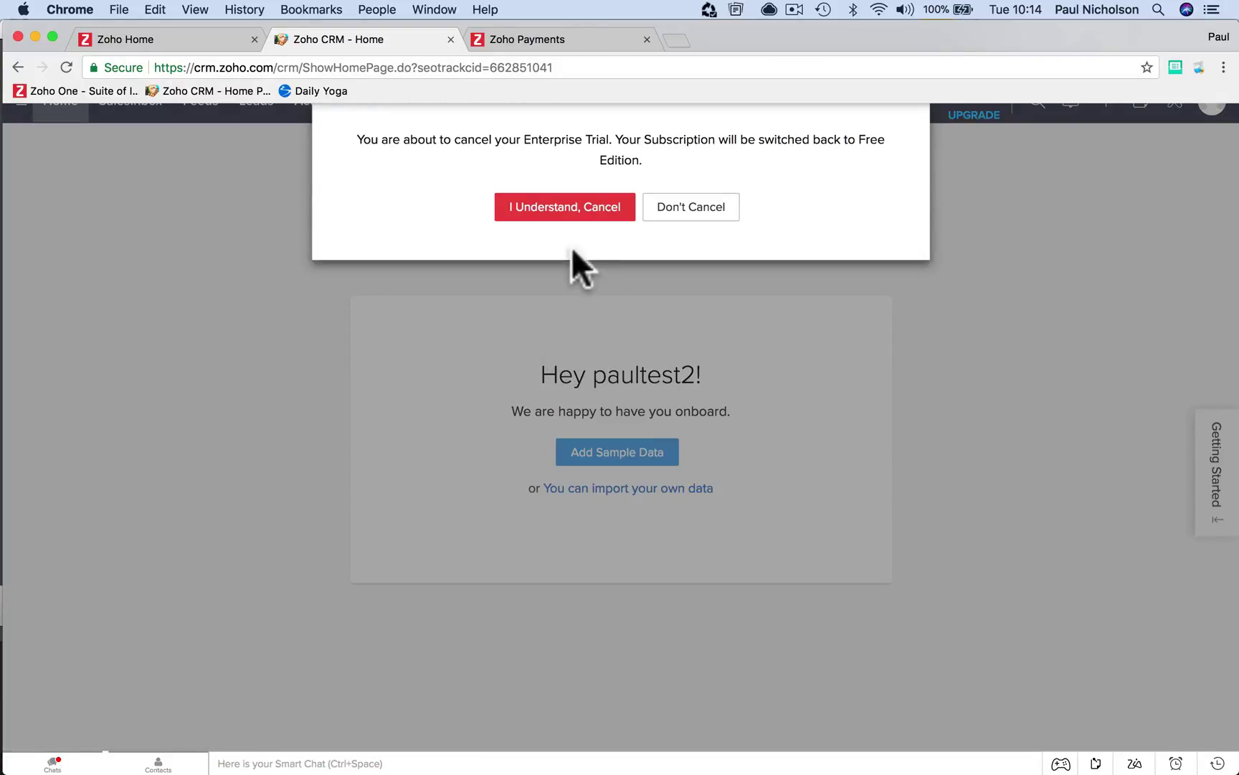
{"action": "left_click", "coordinate": [556, 210]}
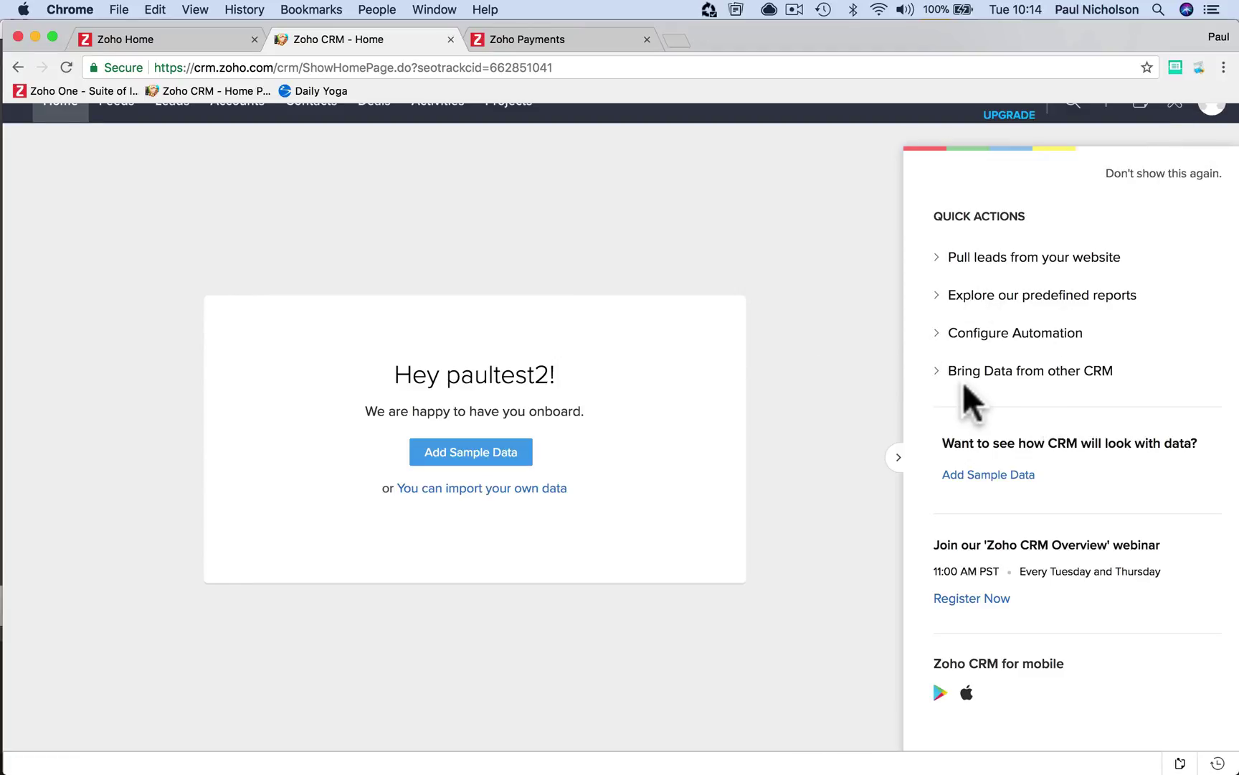
Check the account edition, then add sample data shared with Just me
{"action": "left_click", "coordinate": [822, 393]}
{"action": "left_click", "coordinate": [1210, 125]}
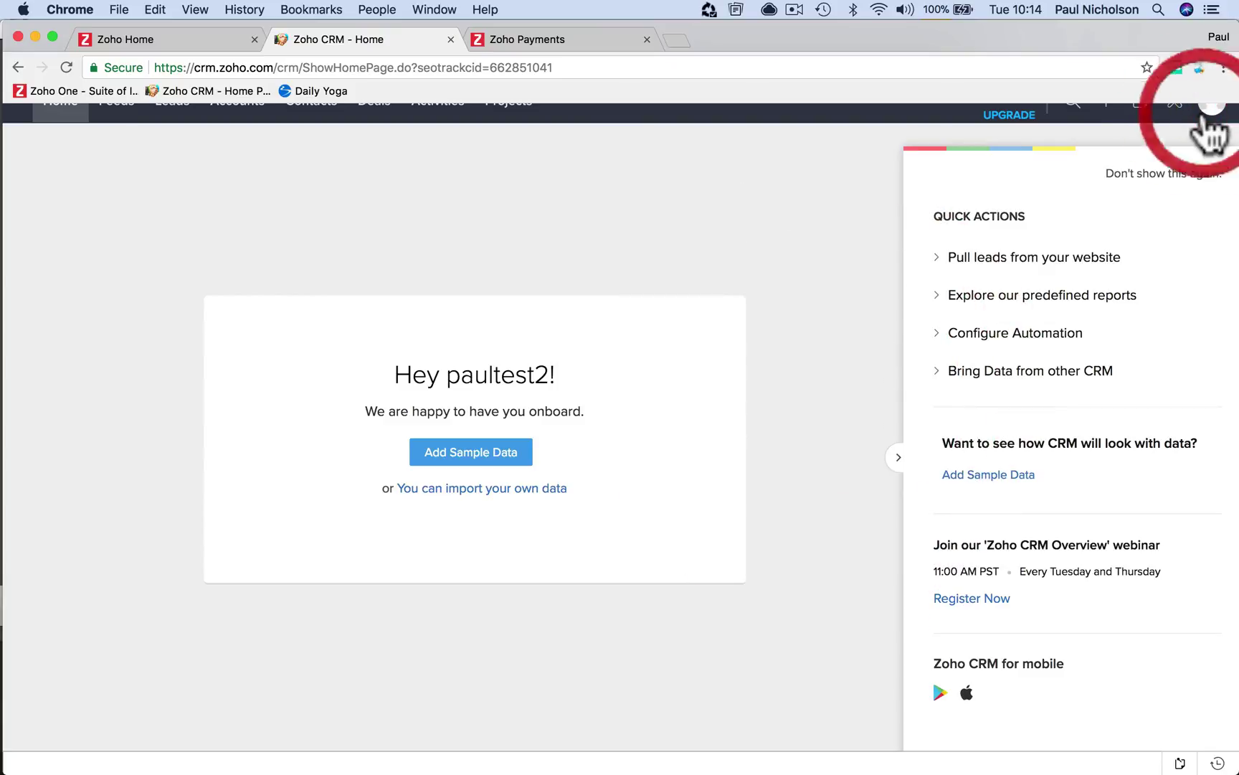
{"action": "scroll", "coordinate": [816, 235], "scroll_direction": "up", "scroll_amount": 1}
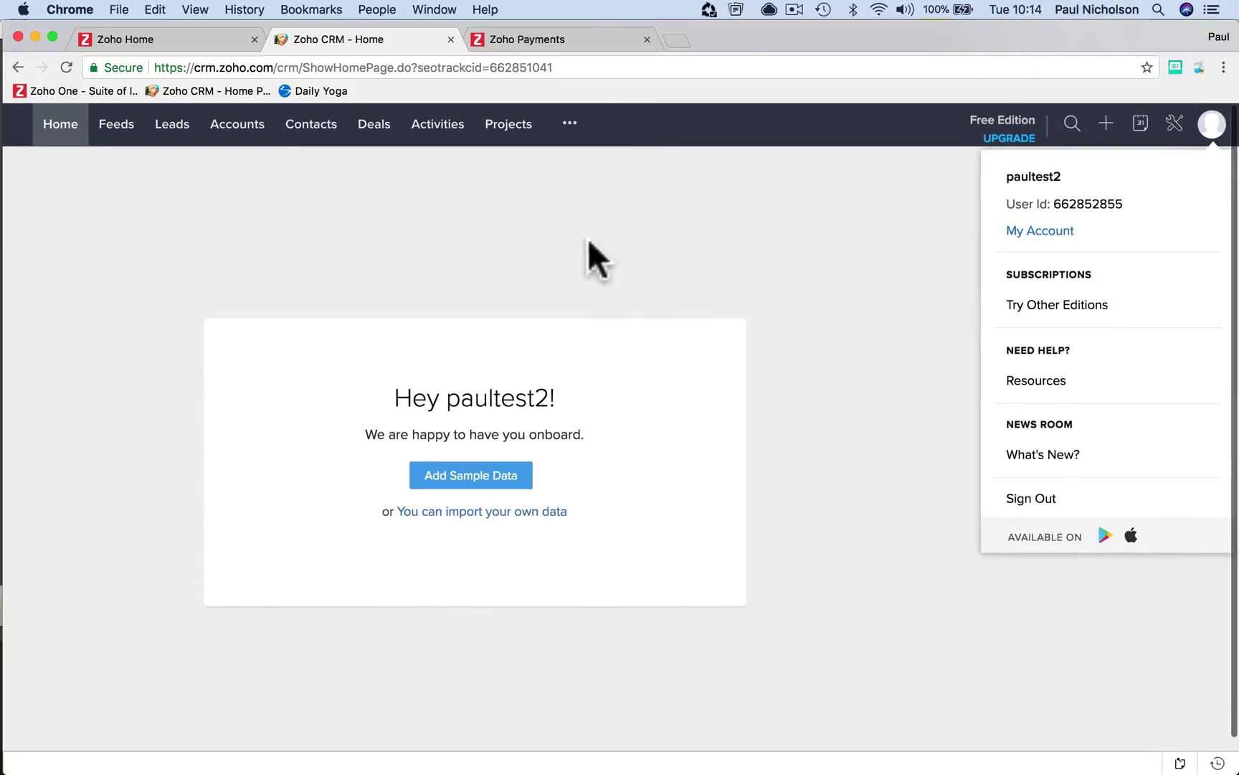
{"action": "left_click", "coordinate": [460, 476]}
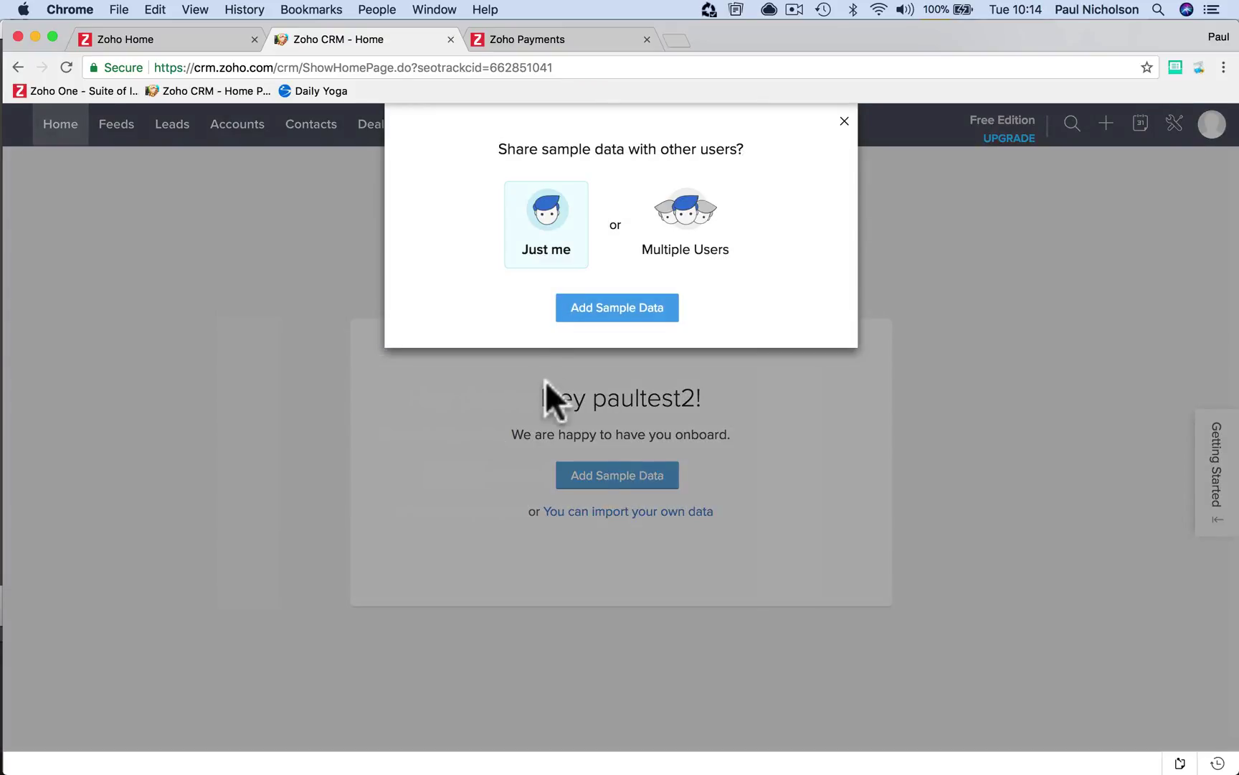
{"action": "left_click", "coordinate": [606, 310]}
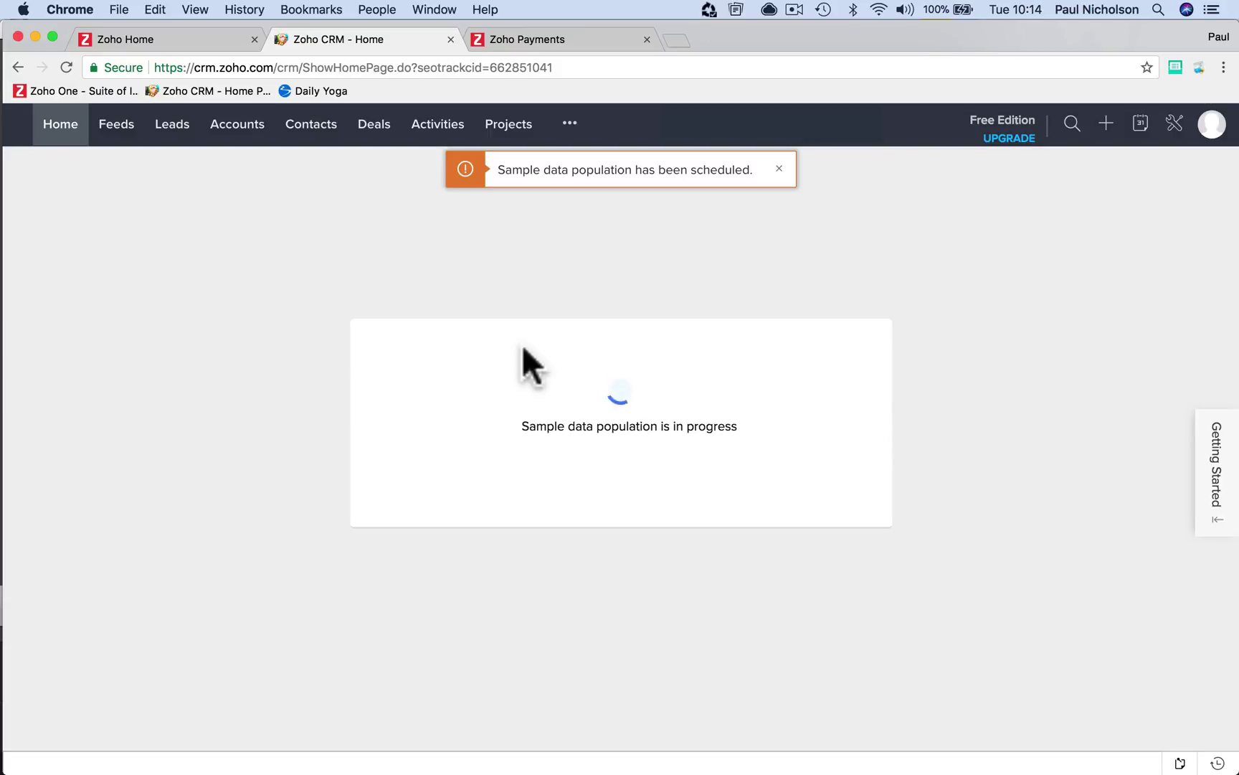
Load zoho.com/one in the Zoho Payments tab and scroll down to its footer
{"action": "left_click", "coordinate": [587, 38]}
{"action": "left_click", "coordinate": [561, 64]}
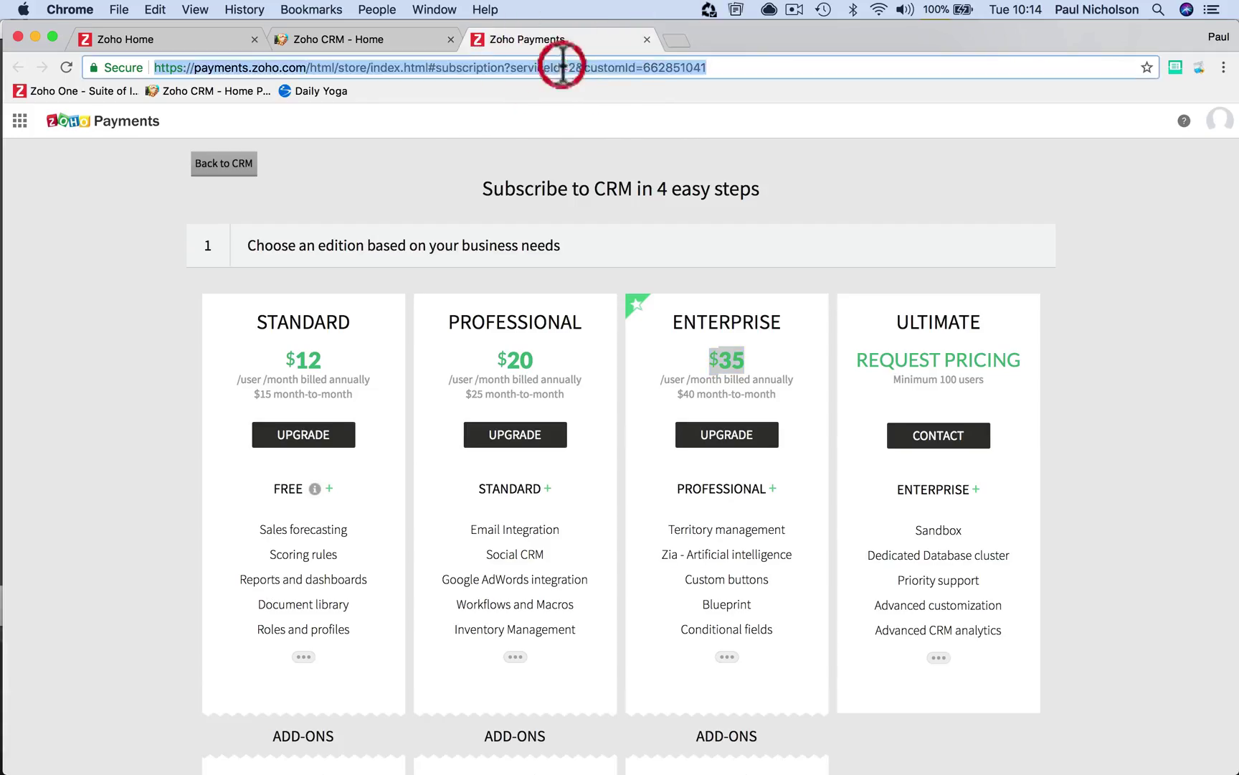
{"action": "type", "text": "zoho"}
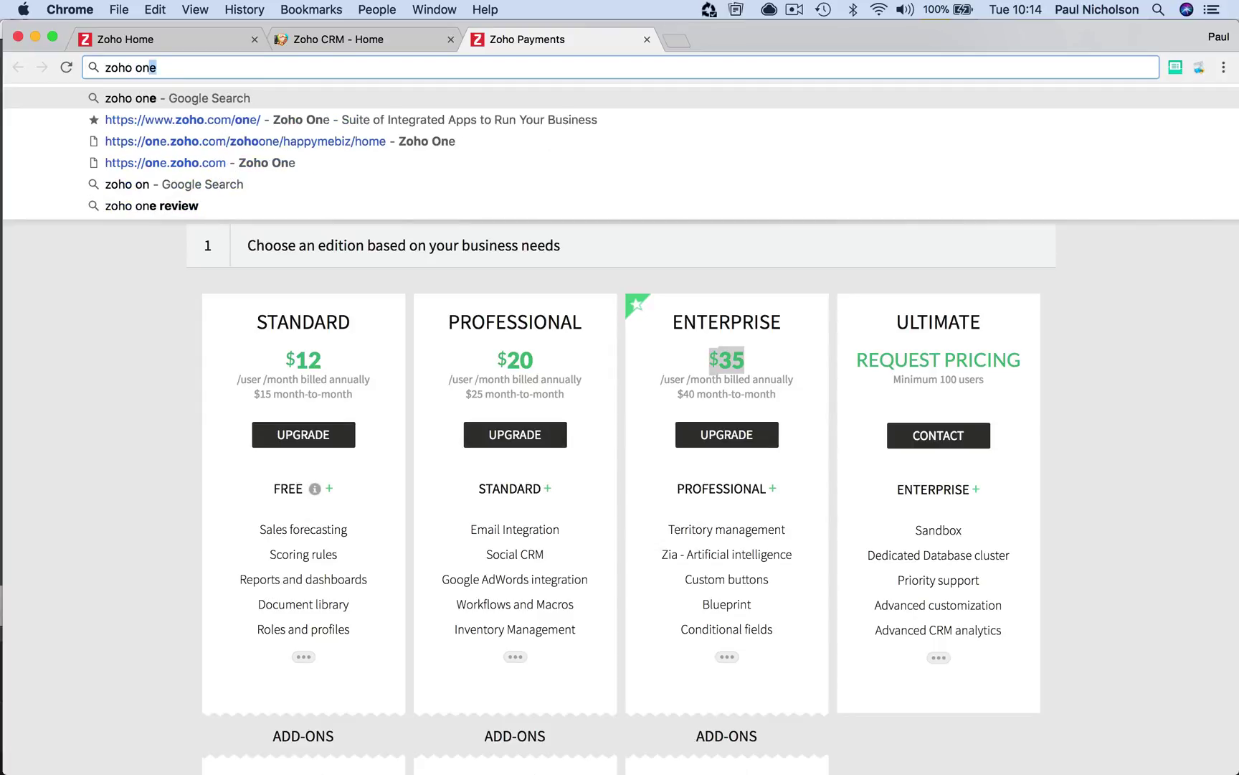
{"action": "key", "text": "Down"}
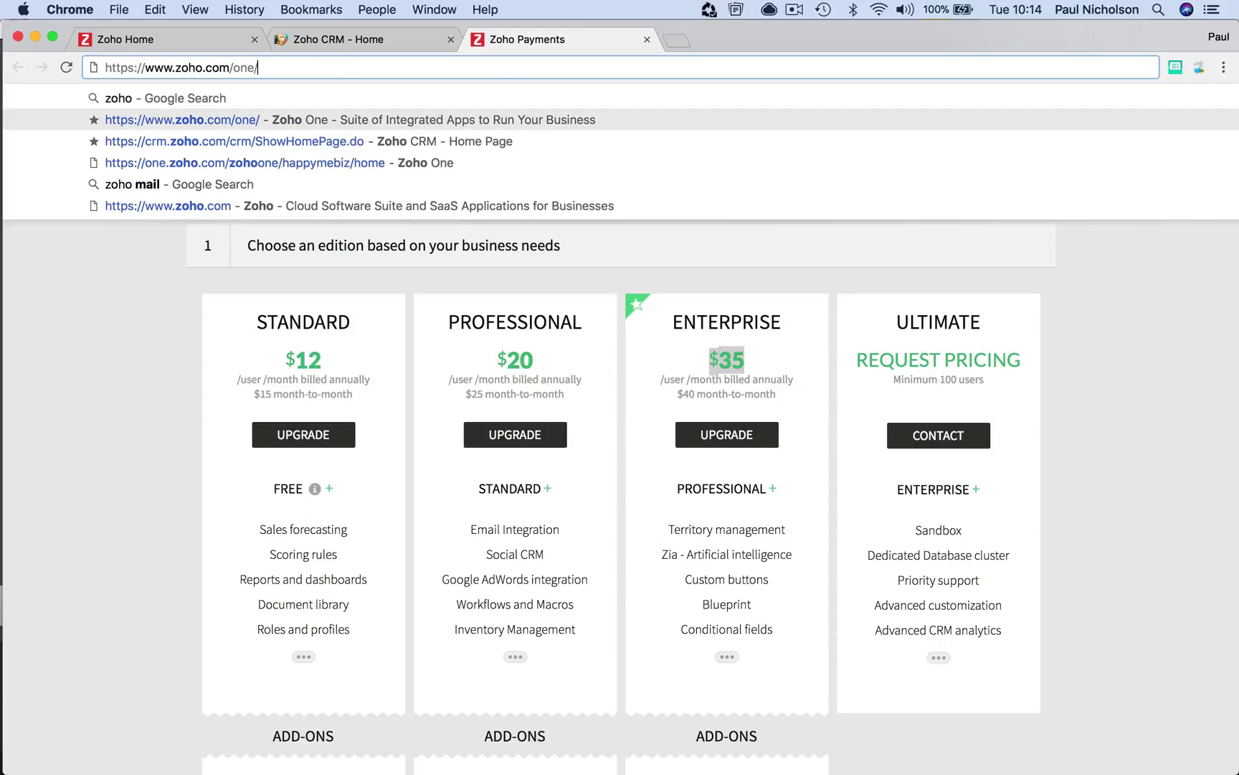
{"action": "key", "text": "Return"}
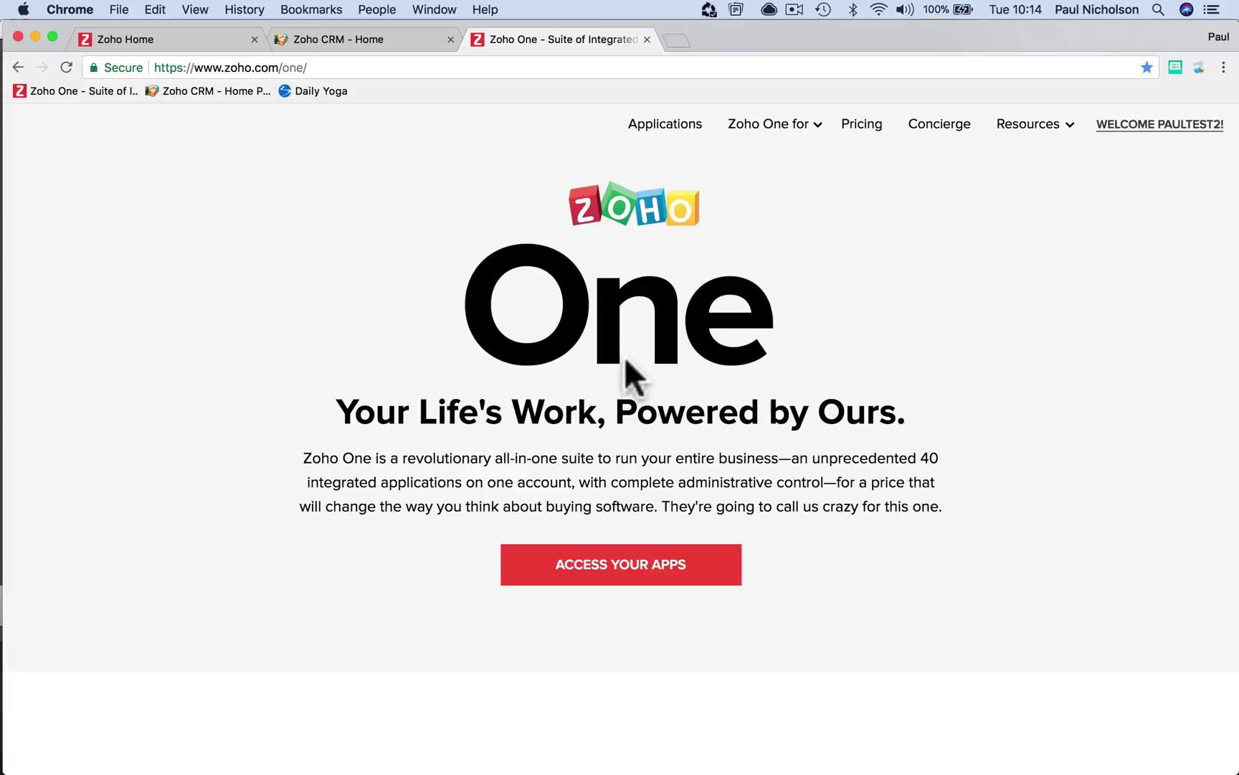
{"action": "scroll", "coordinate": [625, 361], "scroll_direction": "down", "scroll_amount": 15}
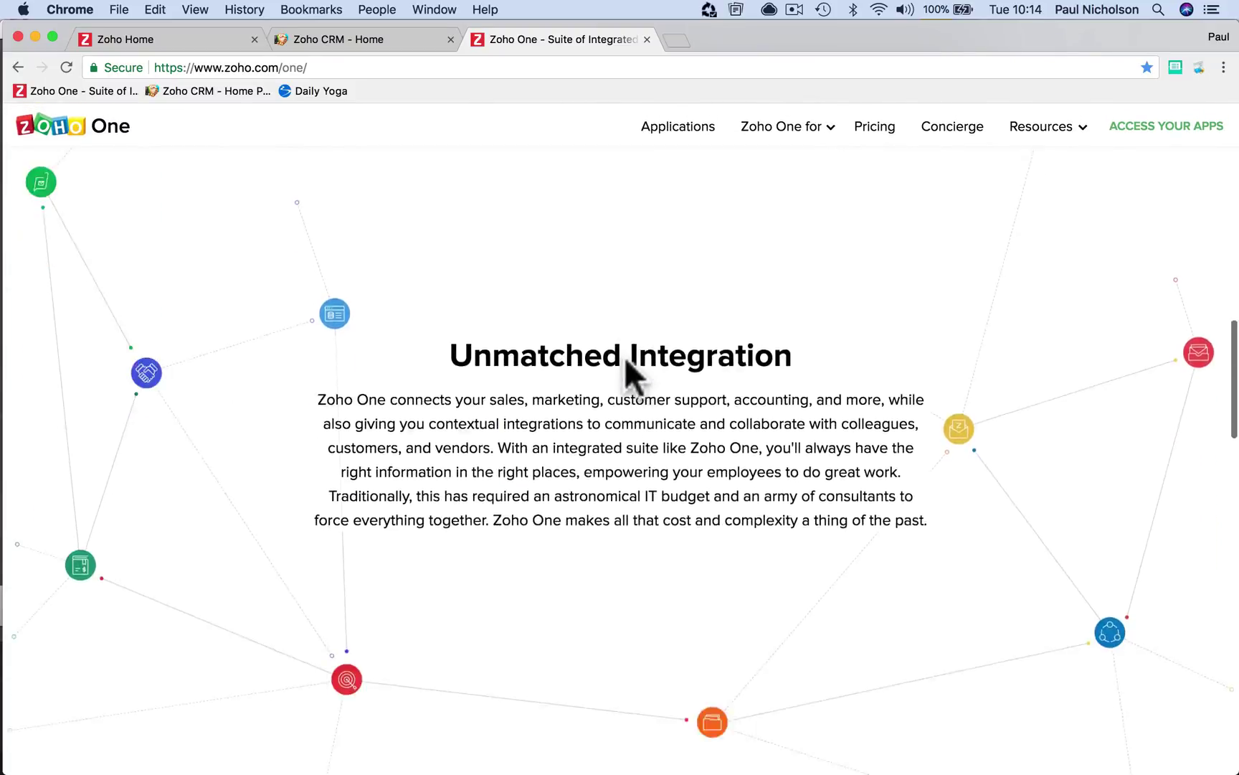
{"action": "scroll", "coordinate": [625, 361], "scroll_direction": "down", "scroll_amount": 15}
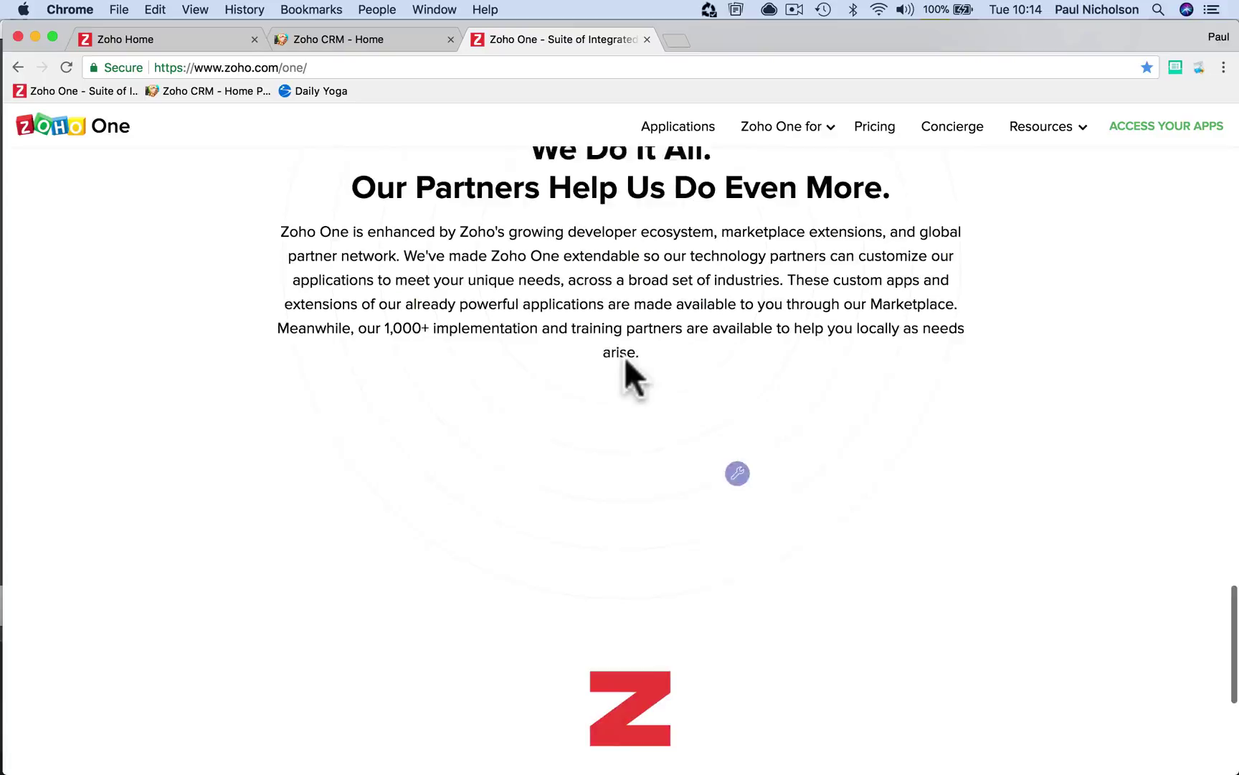
{"action": "scroll", "coordinate": [625, 361], "scroll_direction": "down", "scroll_amount": 6}
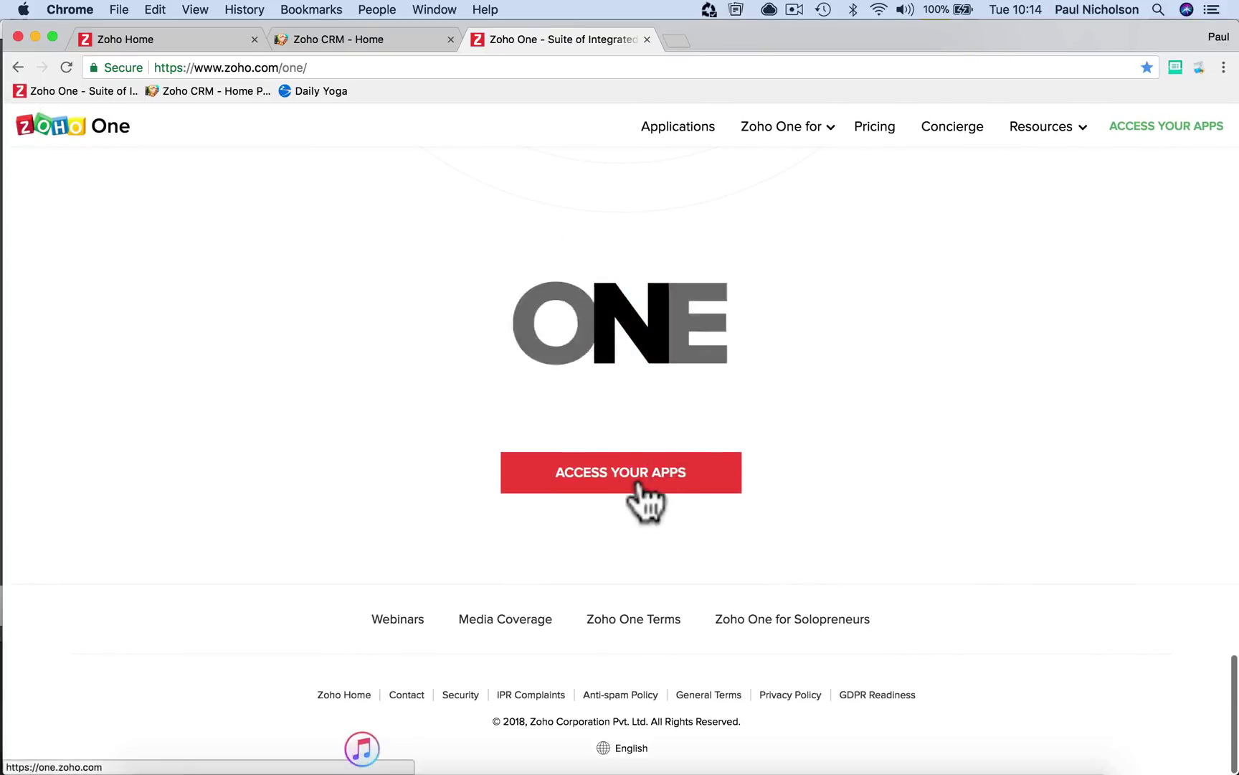
Open the Zoho One apps portal's list of all apps, then switch to the Zoho SalesIQ desktop app
{"action": "left_click", "coordinate": [639, 483]}
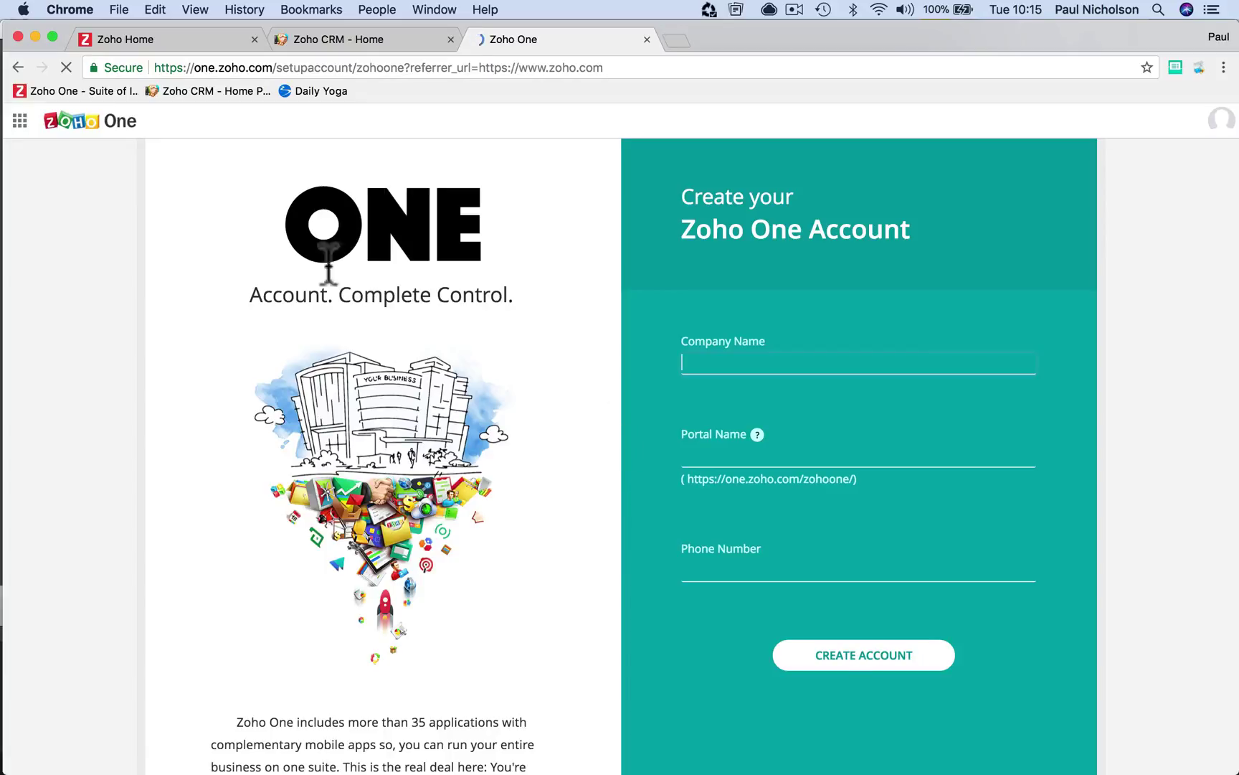
{"action": "left_click", "coordinate": [75, 119]}
{"action": "left_click", "coordinate": [20, 121]}
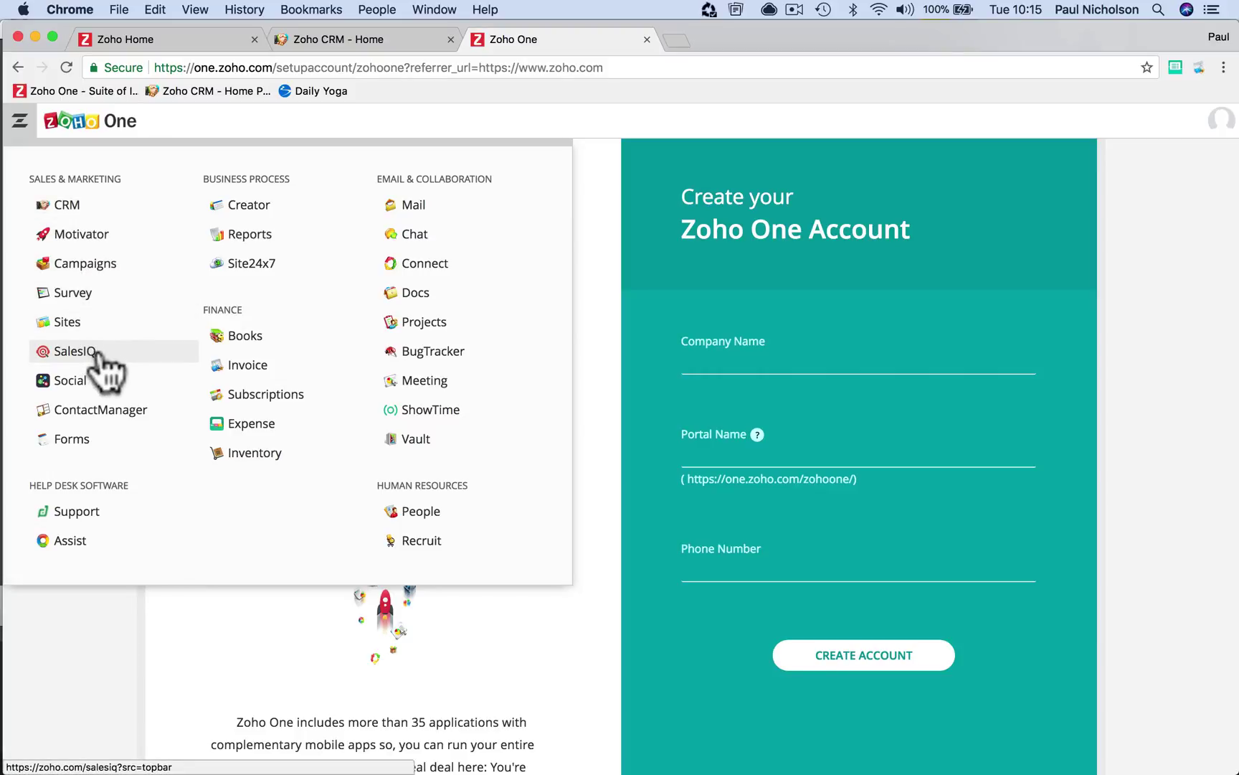
{"action": "mouse_move", "coordinate": [568, 764]}
{"action": "left_click", "coordinate": [900, 750]}
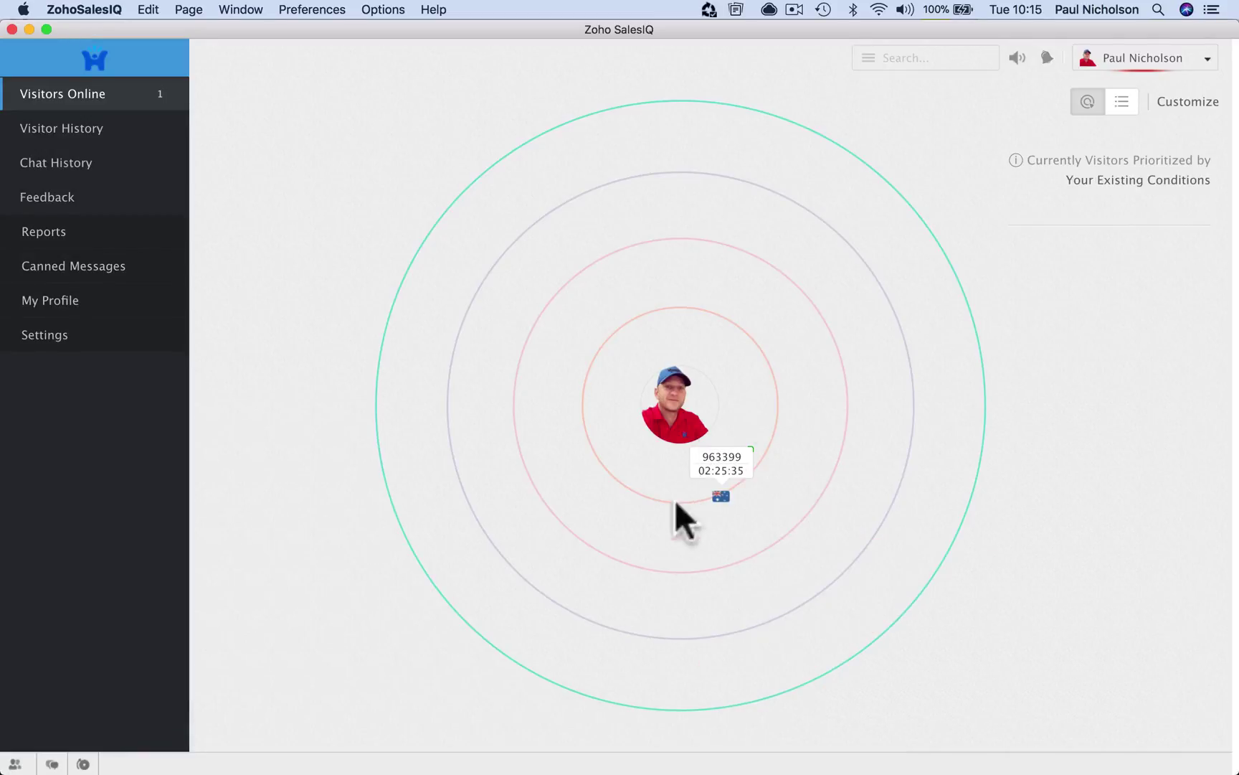
Minimise the Zoho SalesIQ window to reveal the Zoho One apps page
{"action": "left_click", "coordinate": [29, 29]}
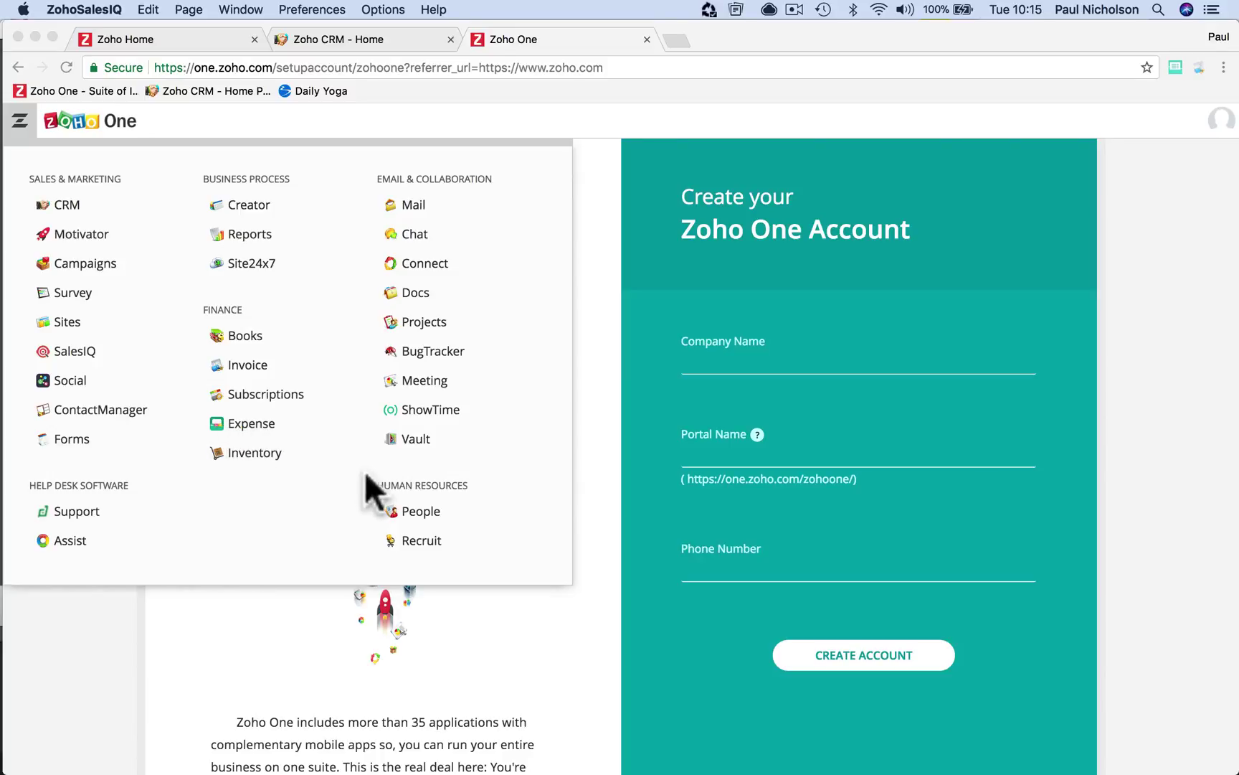
Dismiss the Zoho apps list and go back to the 'Zoho CRM - Home' tab
{"action": "left_click", "coordinate": [484, 105]}
{"action": "left_click", "coordinate": [539, 116]}
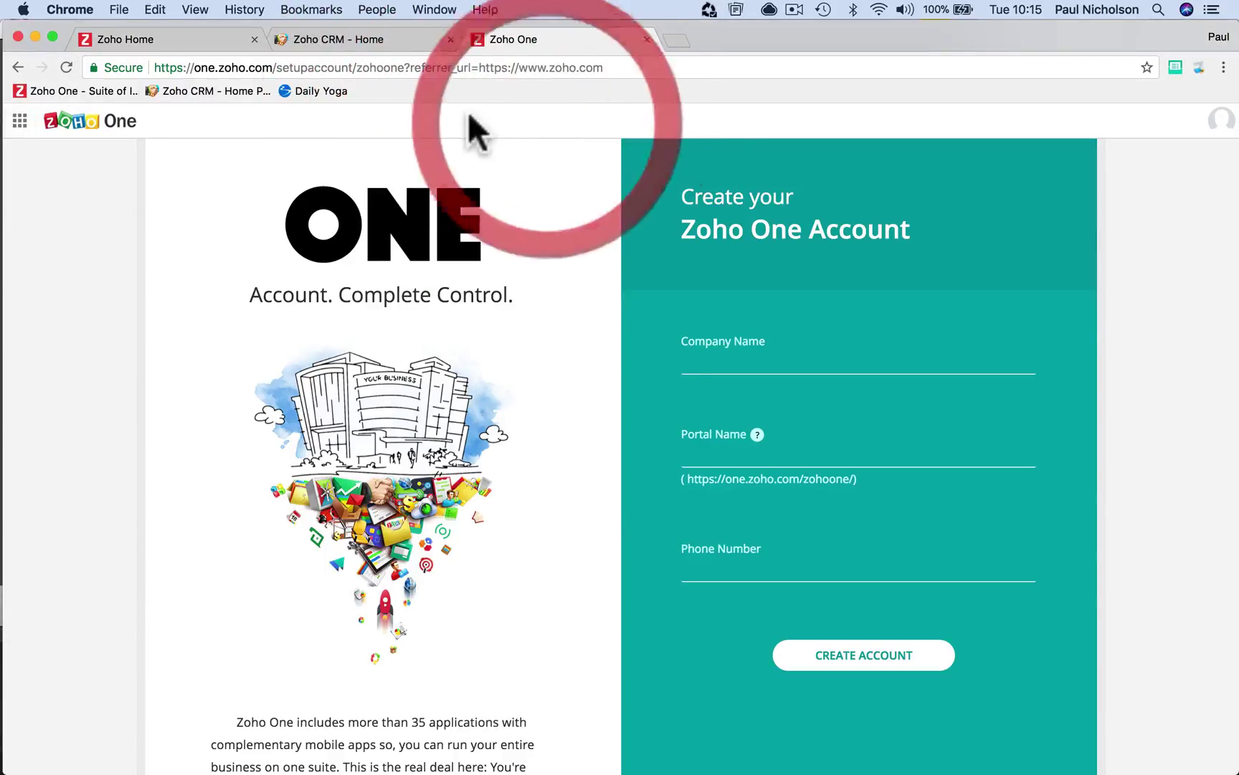
{"action": "left_click", "coordinate": [383, 38]}
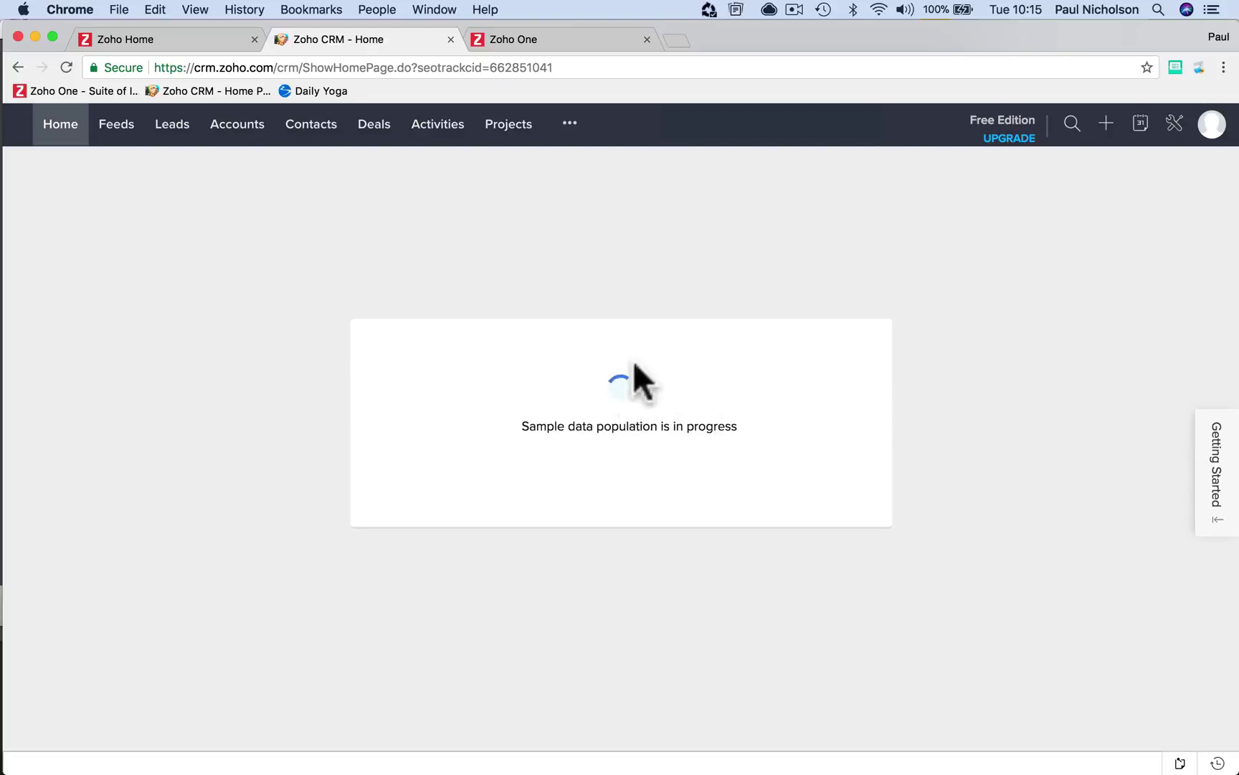
Open Setup via the wrench icon, glance at Home, and reload Setup twice
{"action": "left_click", "coordinate": [1175, 126]}
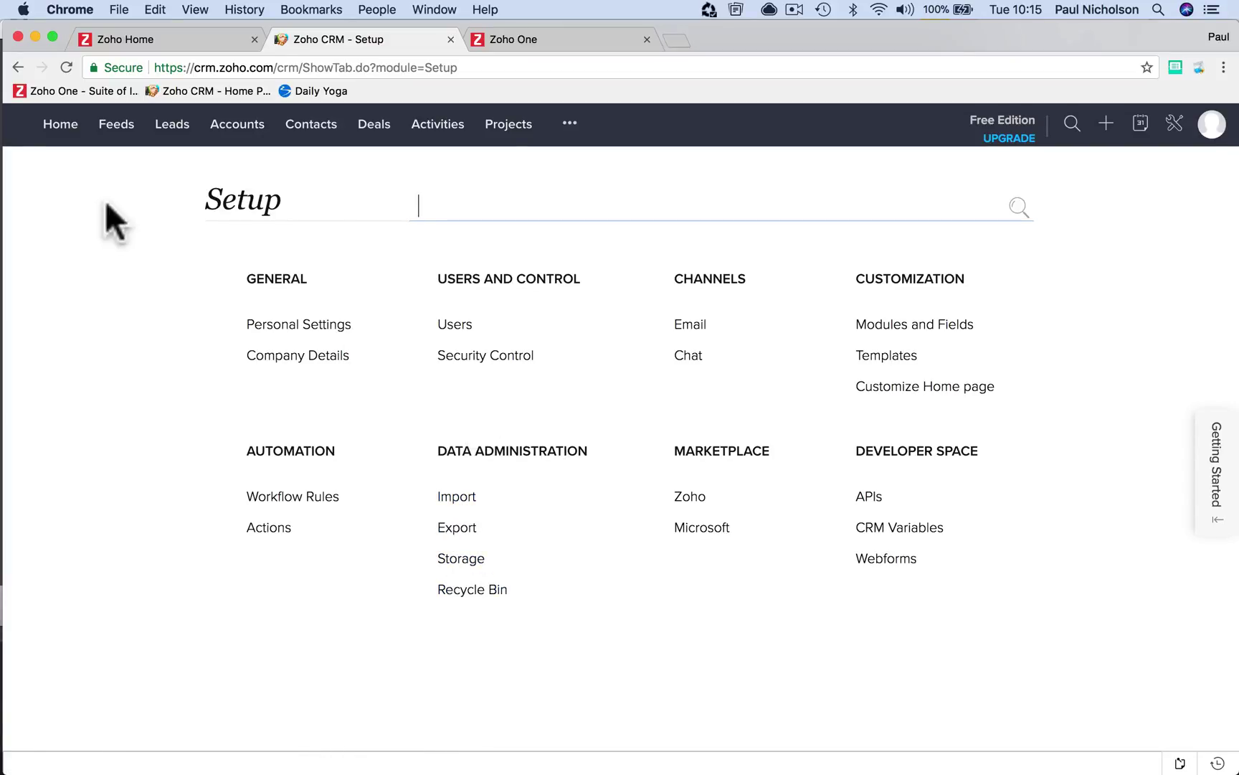
{"action": "left_click", "coordinate": [57, 128]}
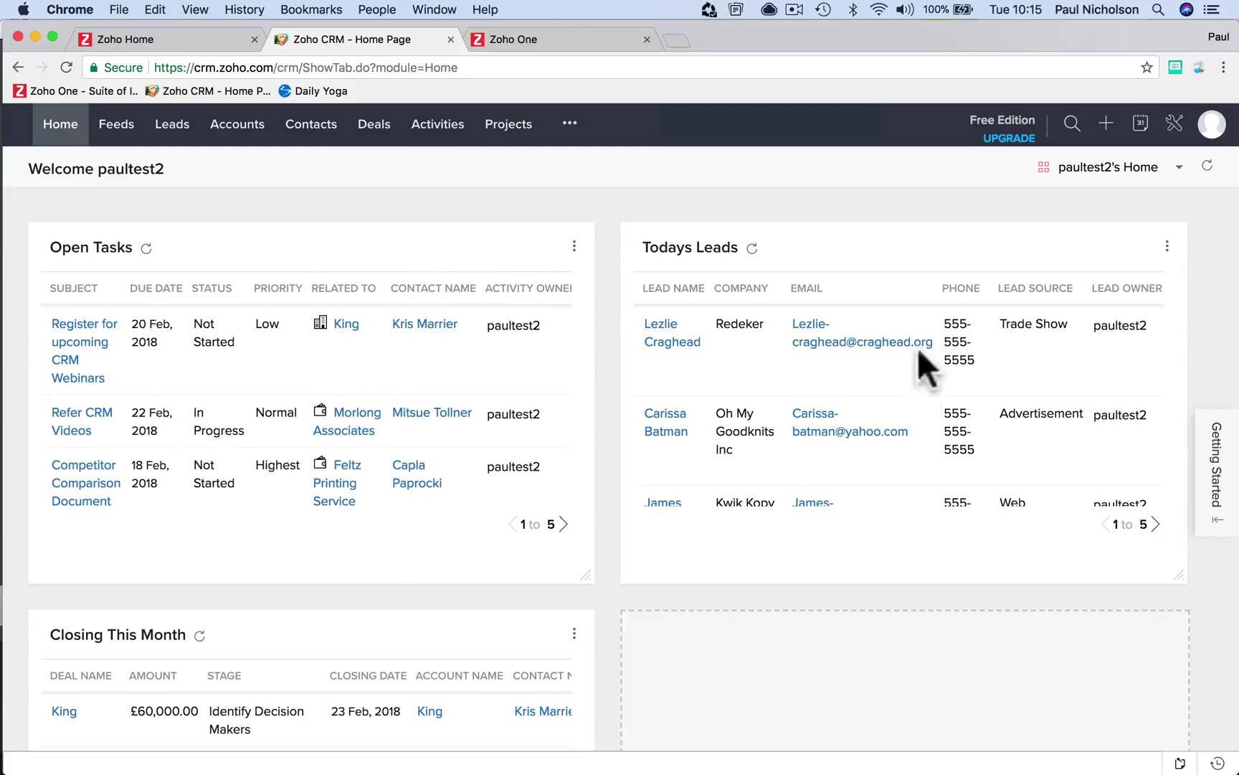
{"action": "left_click", "coordinate": [1175, 126]}
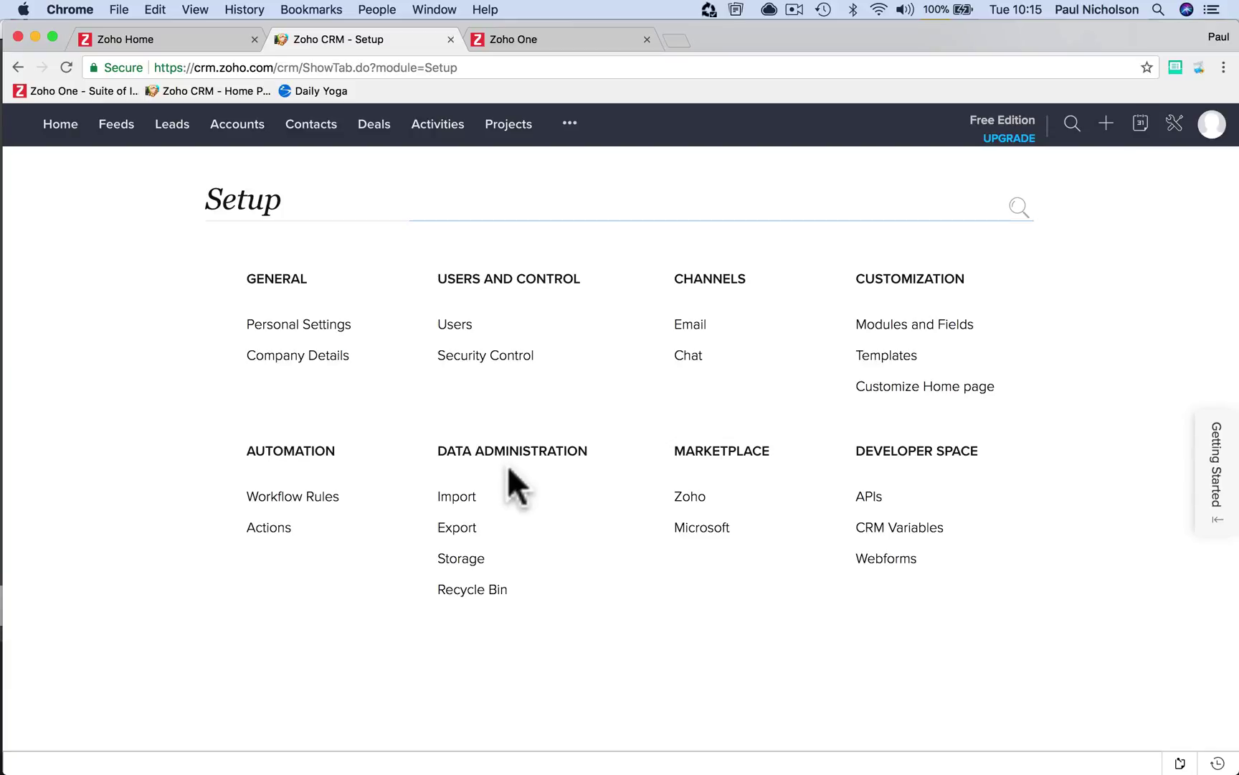
{"action": "left_click", "coordinate": [64, 68]}
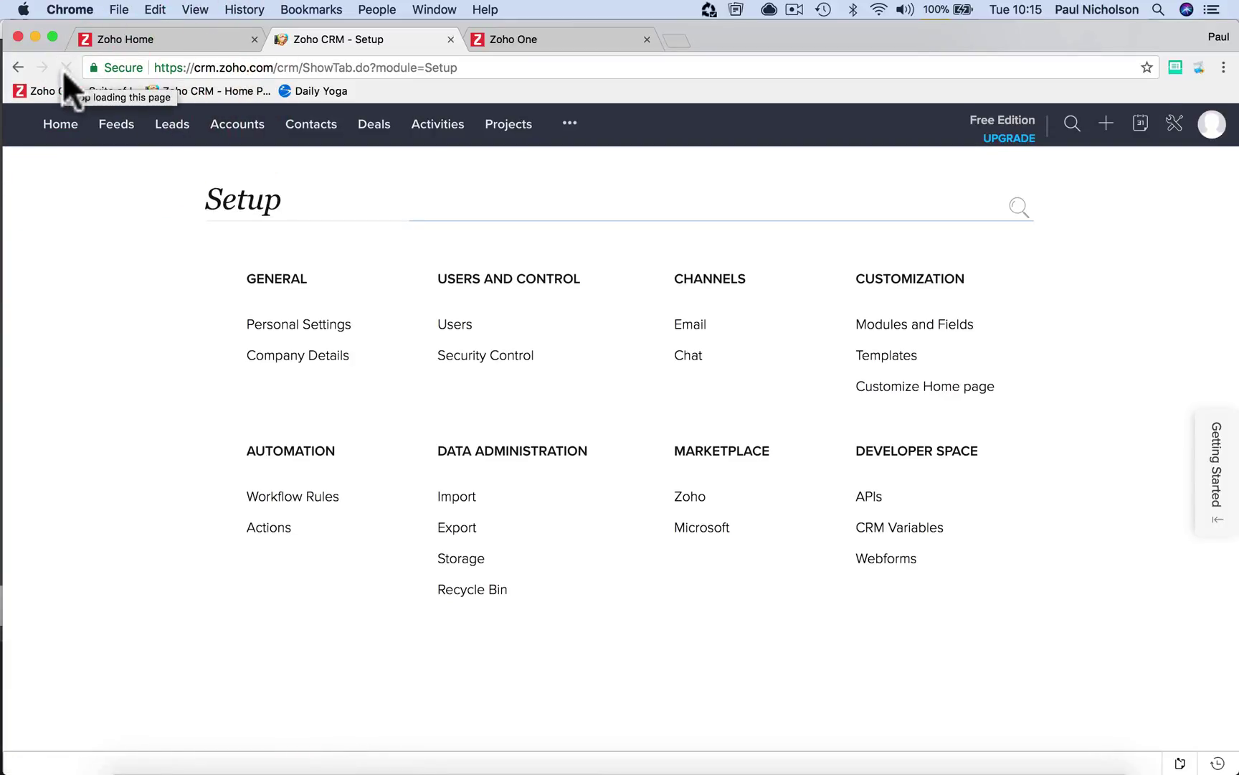
{"action": "left_click", "coordinate": [64, 68]}
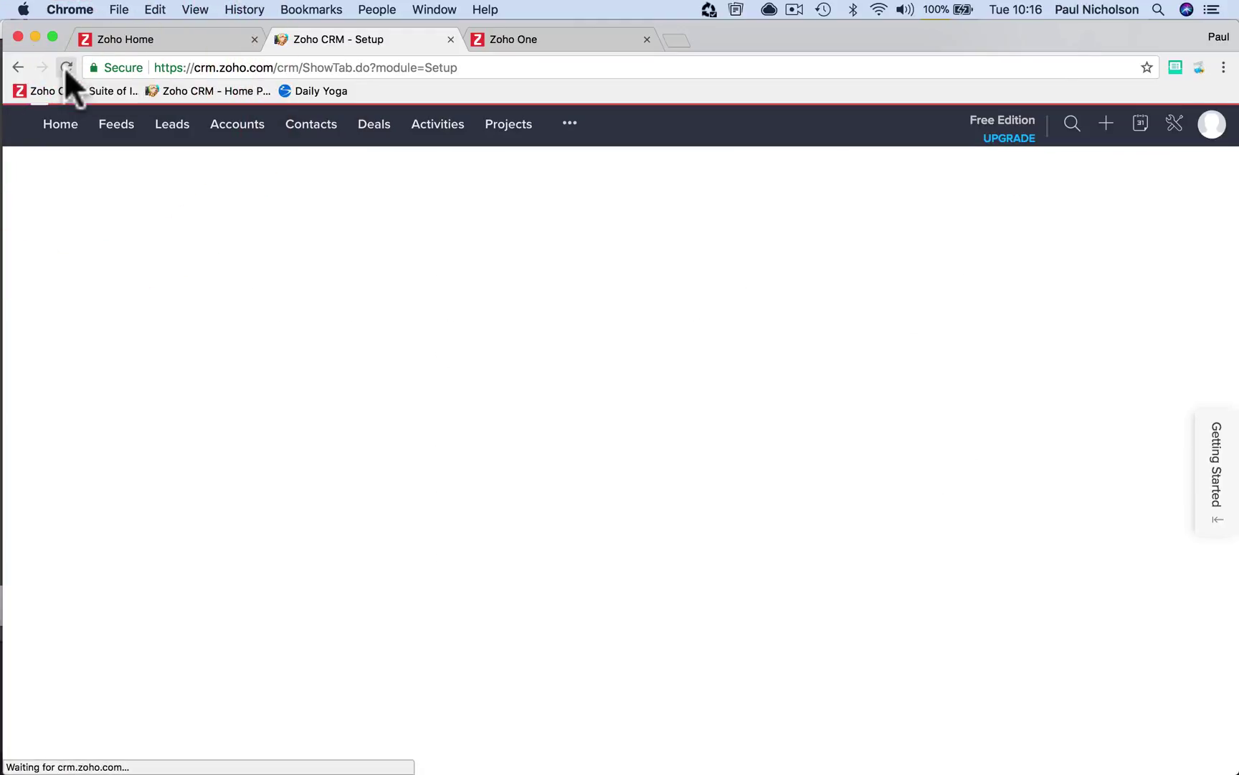
Check Contacts, then reload Setup until 'Remove sample data' appears under Data Administration
{"action": "left_click", "coordinate": [309, 131]}
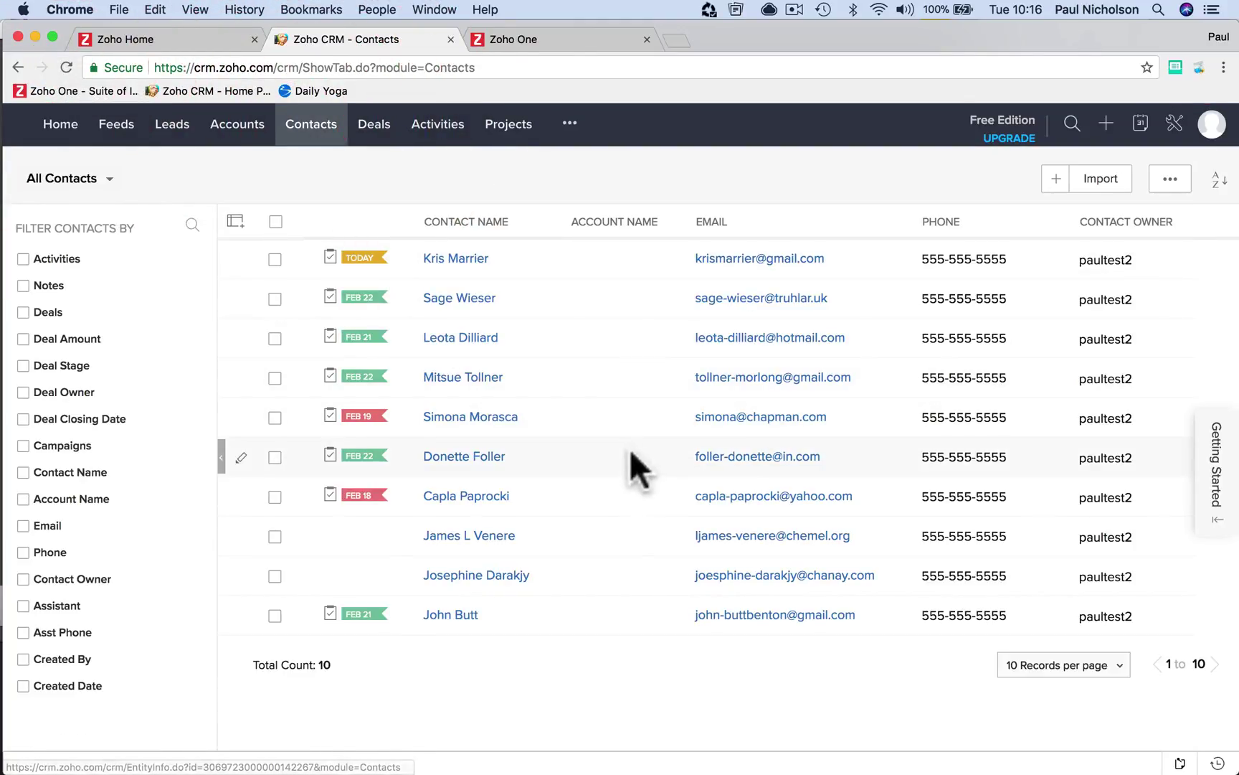
{"action": "left_click", "coordinate": [1174, 124]}
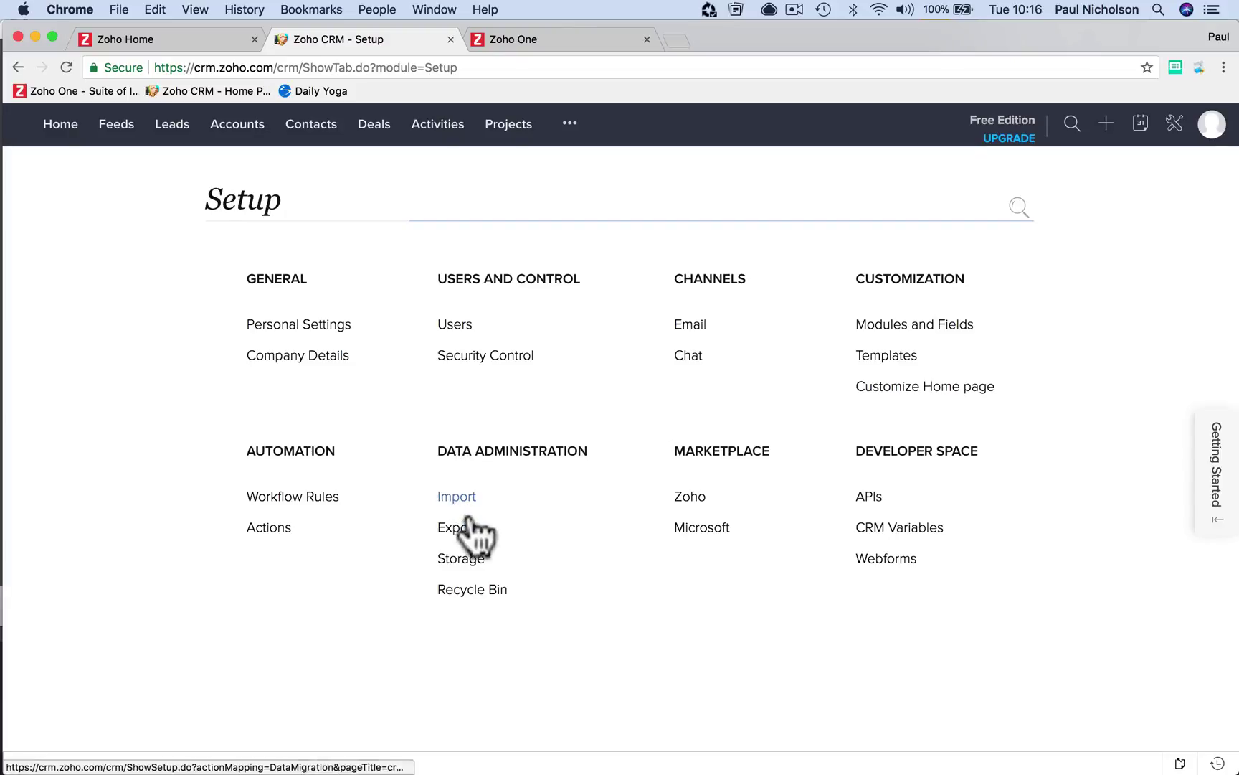
{"action": "left_click", "coordinate": [520, 448]}
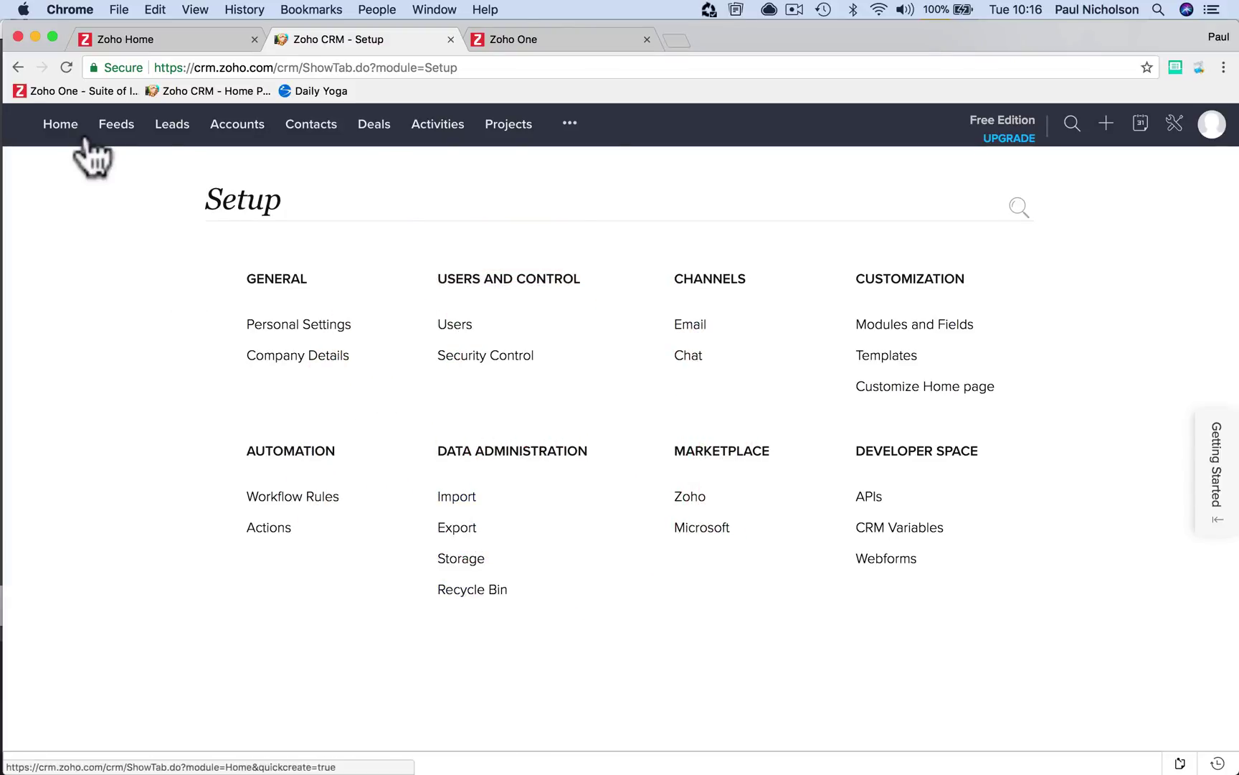
{"action": "left_click", "coordinate": [66, 66]}
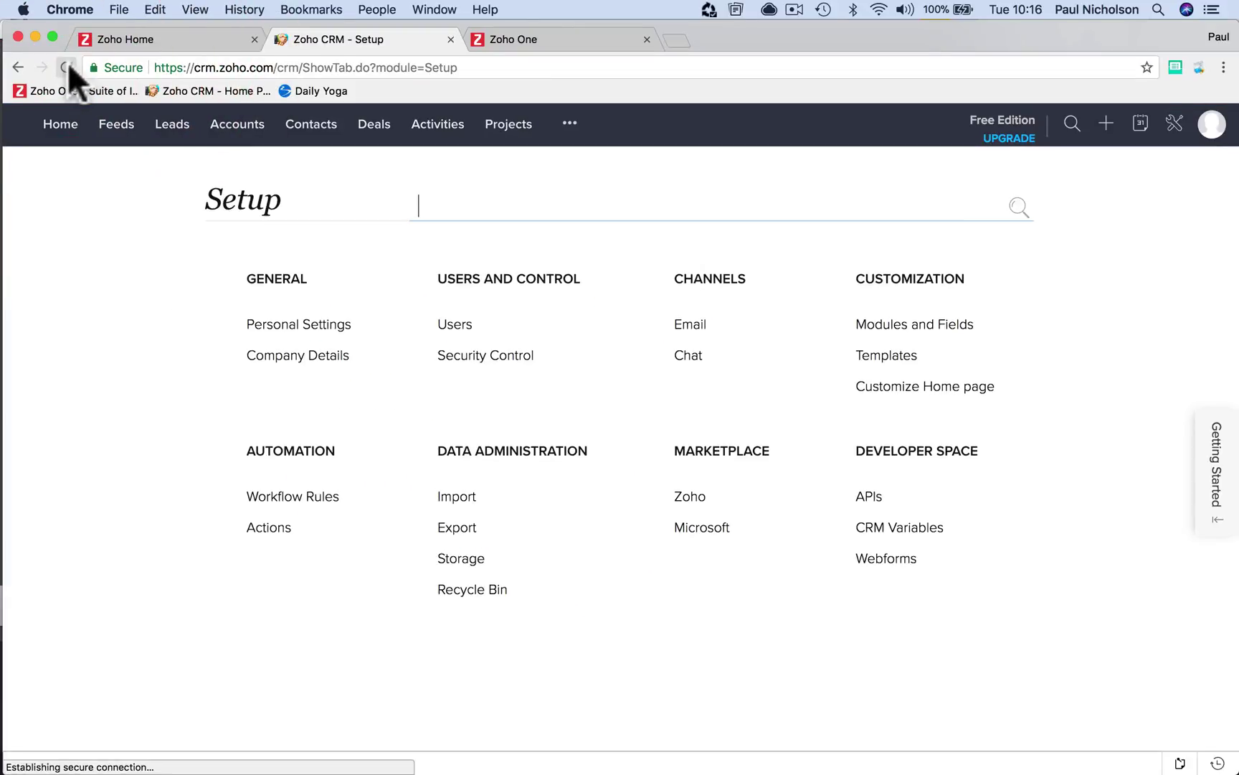
{"action": "left_click", "coordinate": [66, 67]}
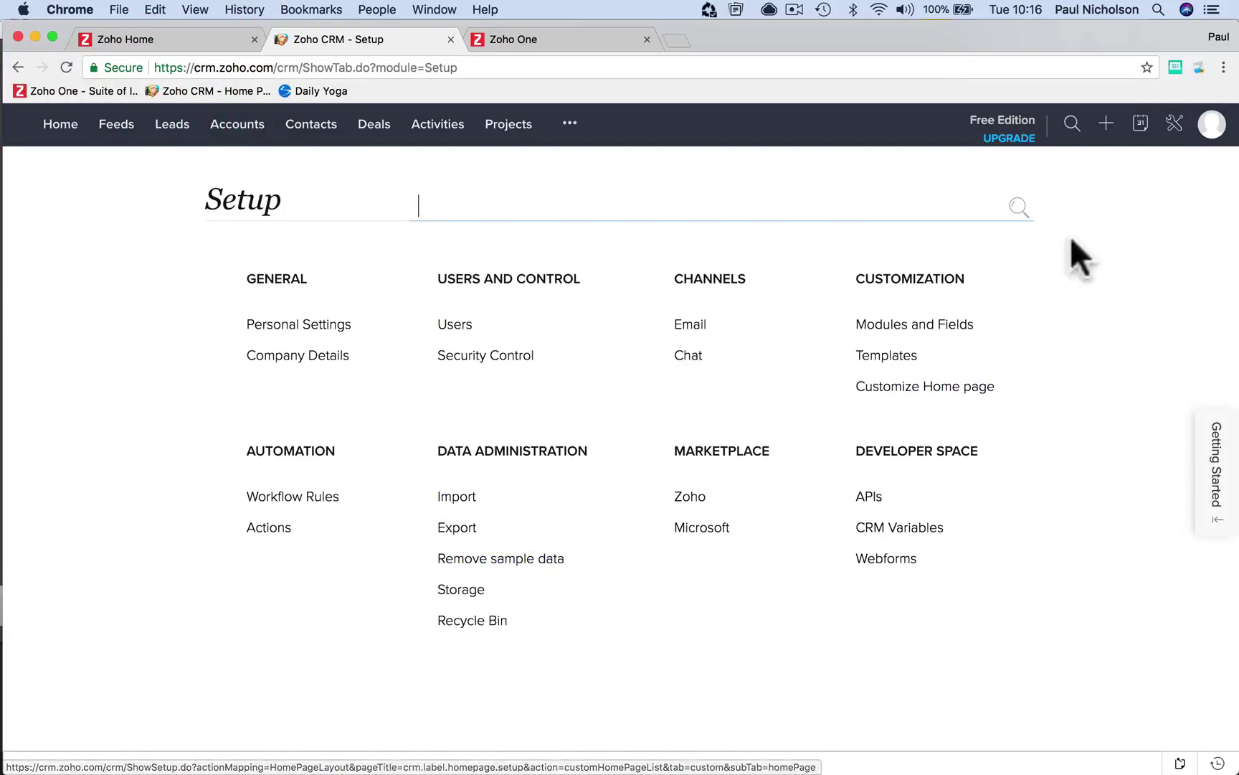
{"action": "left_click", "coordinate": [1206, 137]}
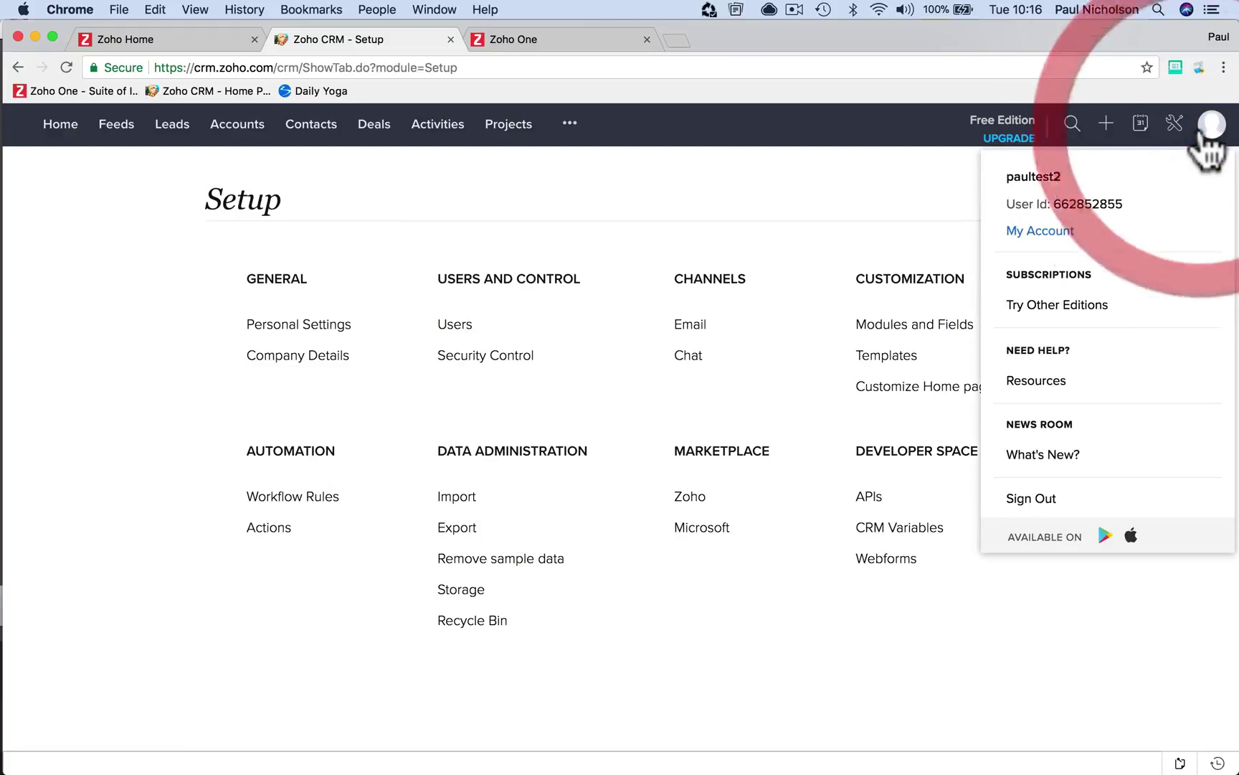
{"action": "left_click", "coordinate": [1063, 305]}
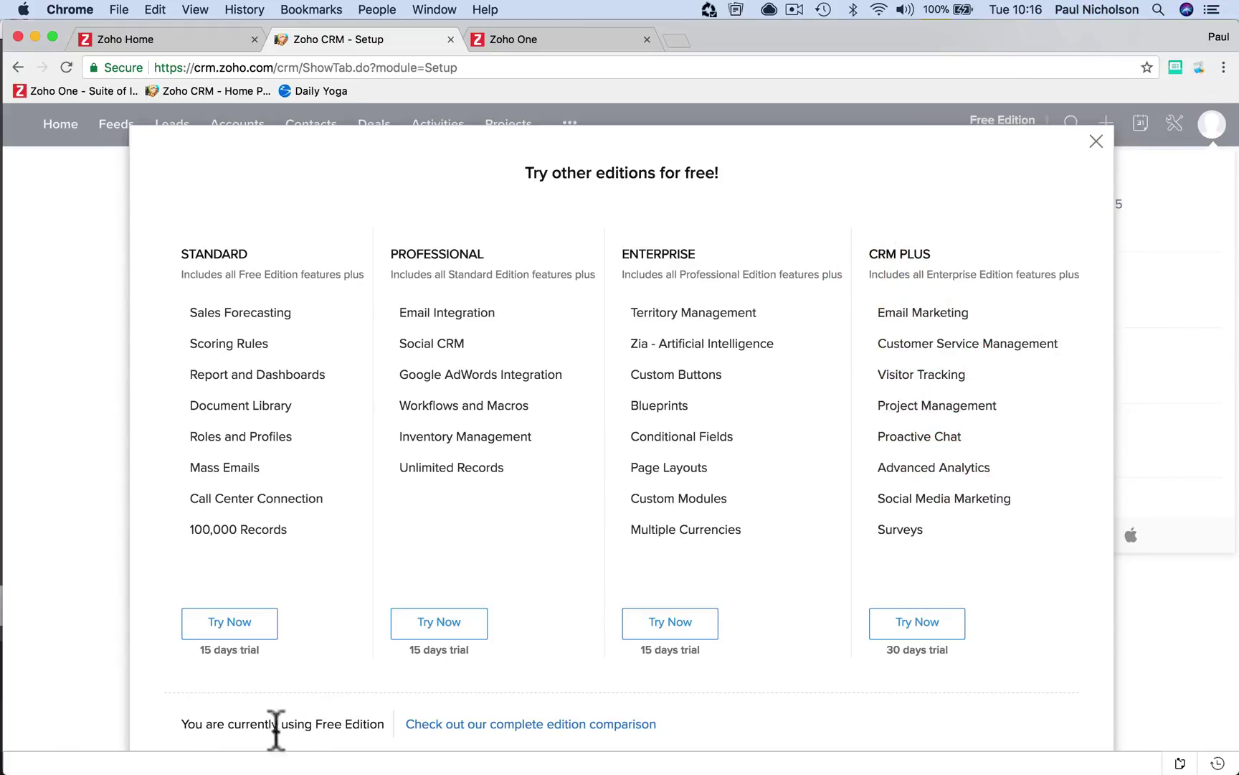
{"action": "left_click", "coordinate": [63, 645]}
{"action": "left_click", "coordinate": [1096, 142]}
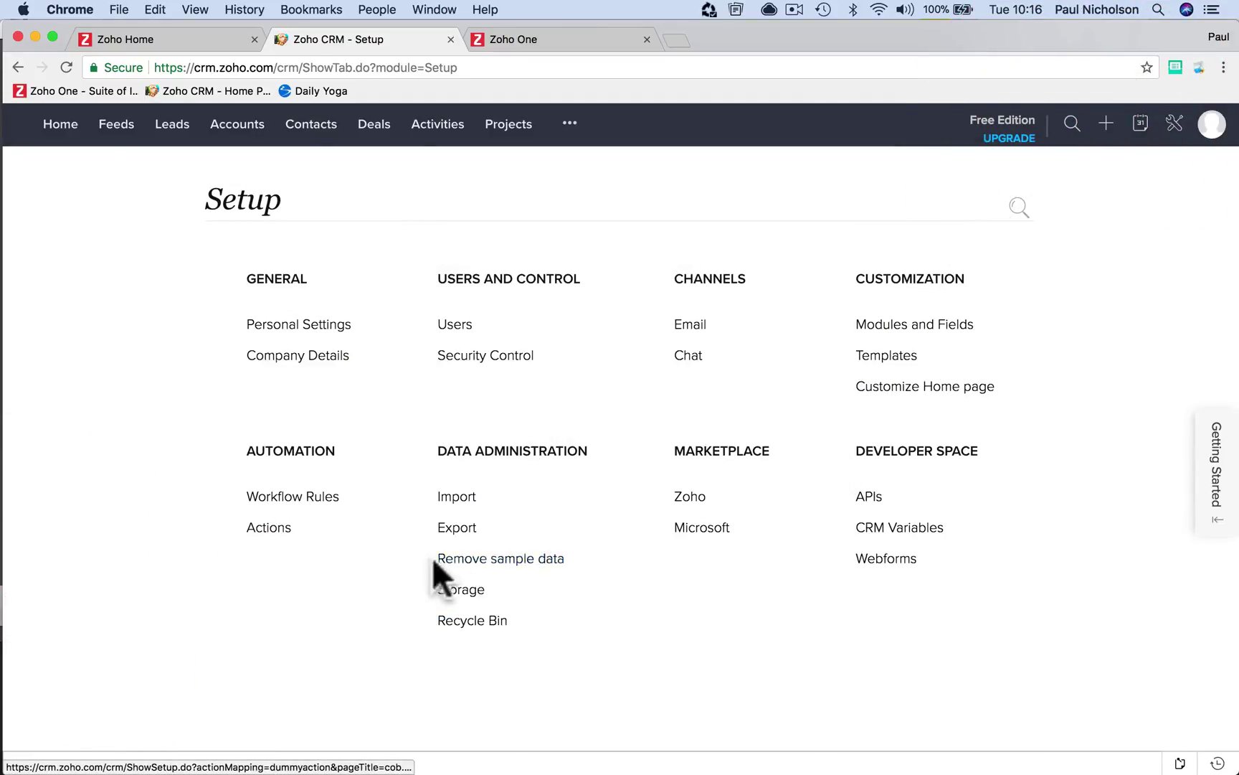
Schedule sample data removal with 'Yes, Proceed', then go to the Contacts list
{"action": "left_click", "coordinate": [477, 559]}
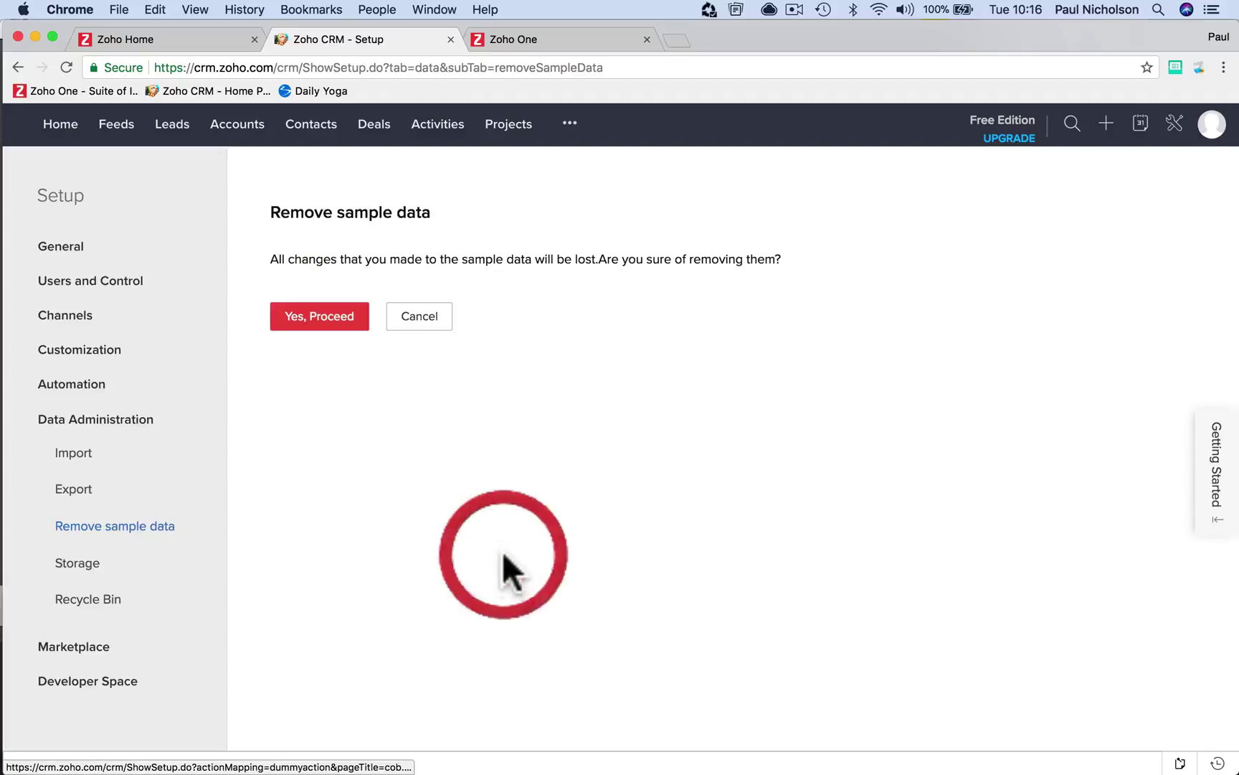
{"action": "left_click", "coordinate": [310, 319]}
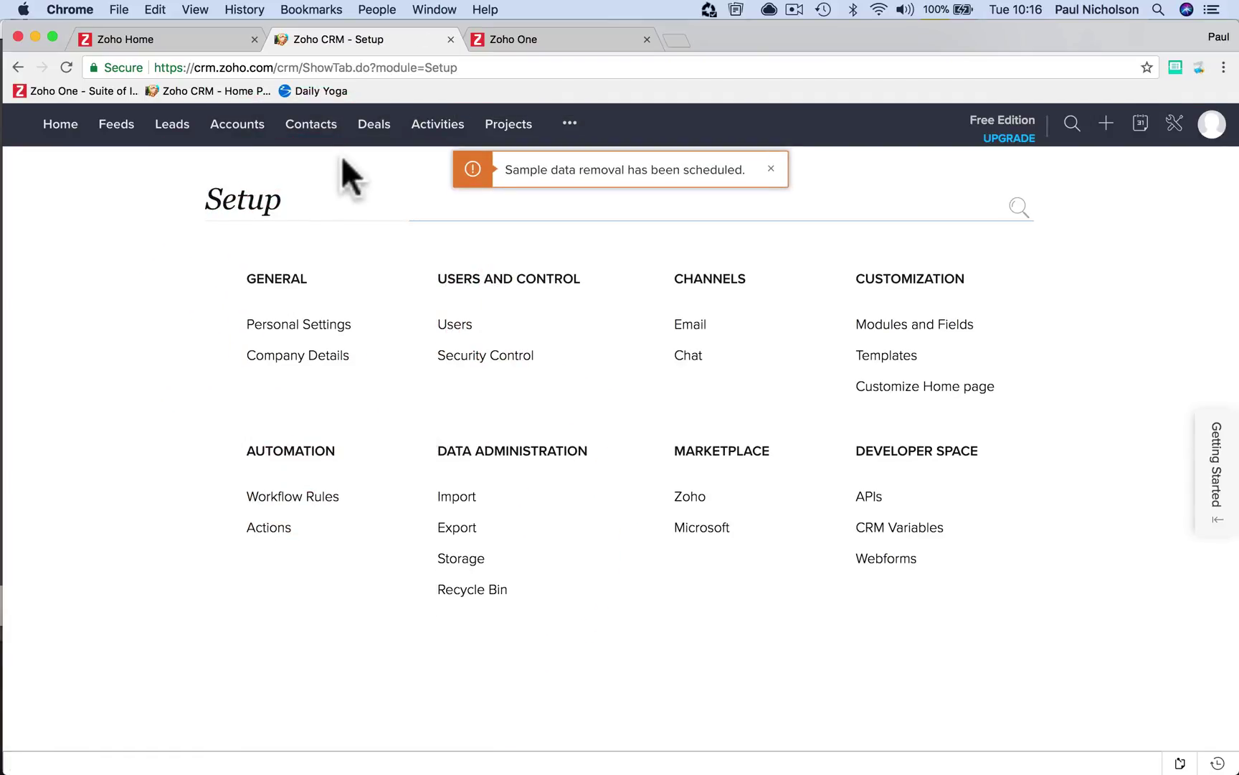
{"action": "left_click", "coordinate": [323, 133]}
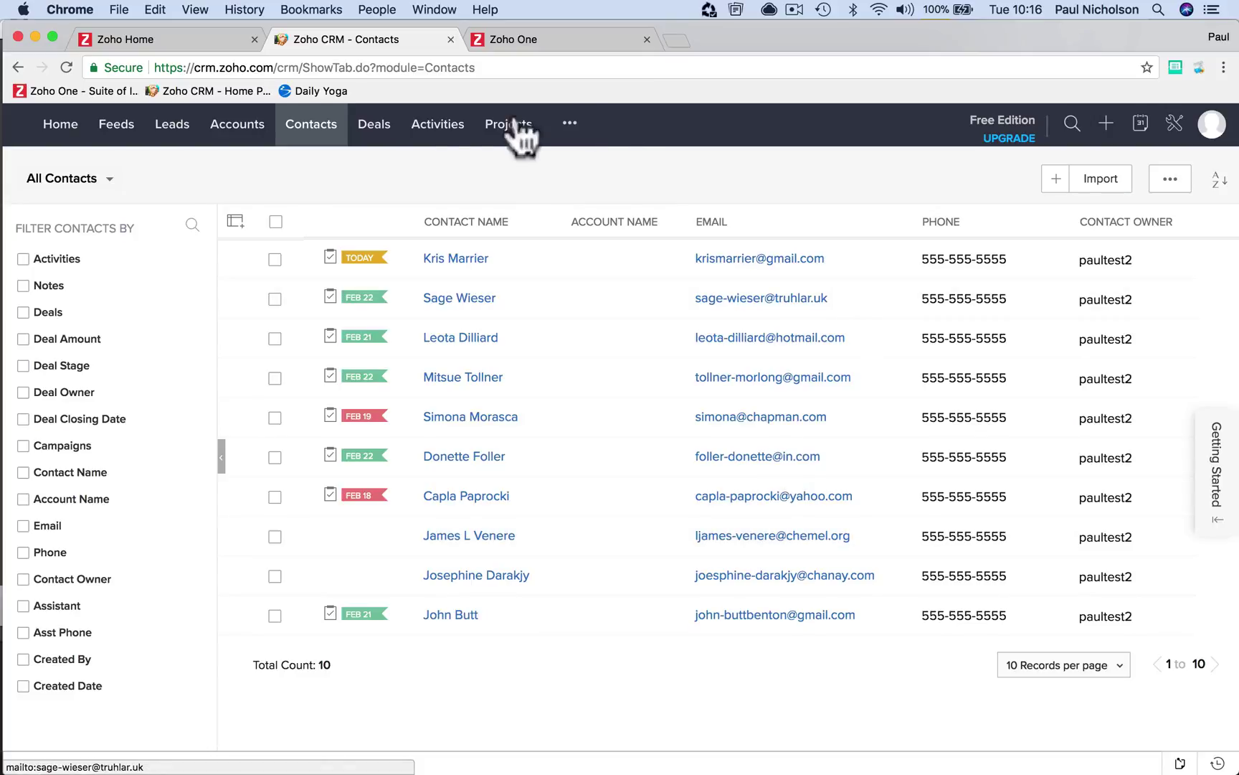
Glance at the extra modules menu on the Contacts list, then close it
{"action": "left_click", "coordinate": [570, 124]}
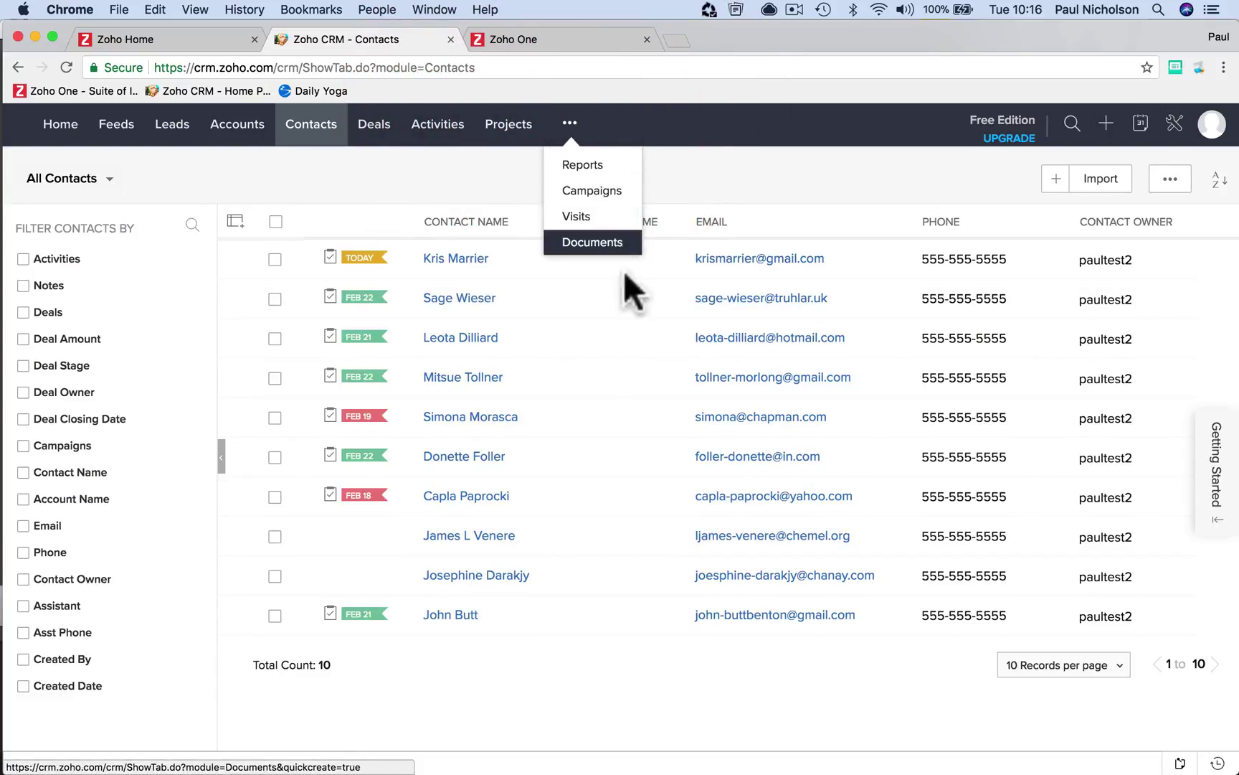
{"action": "left_click", "coordinate": [716, 173]}
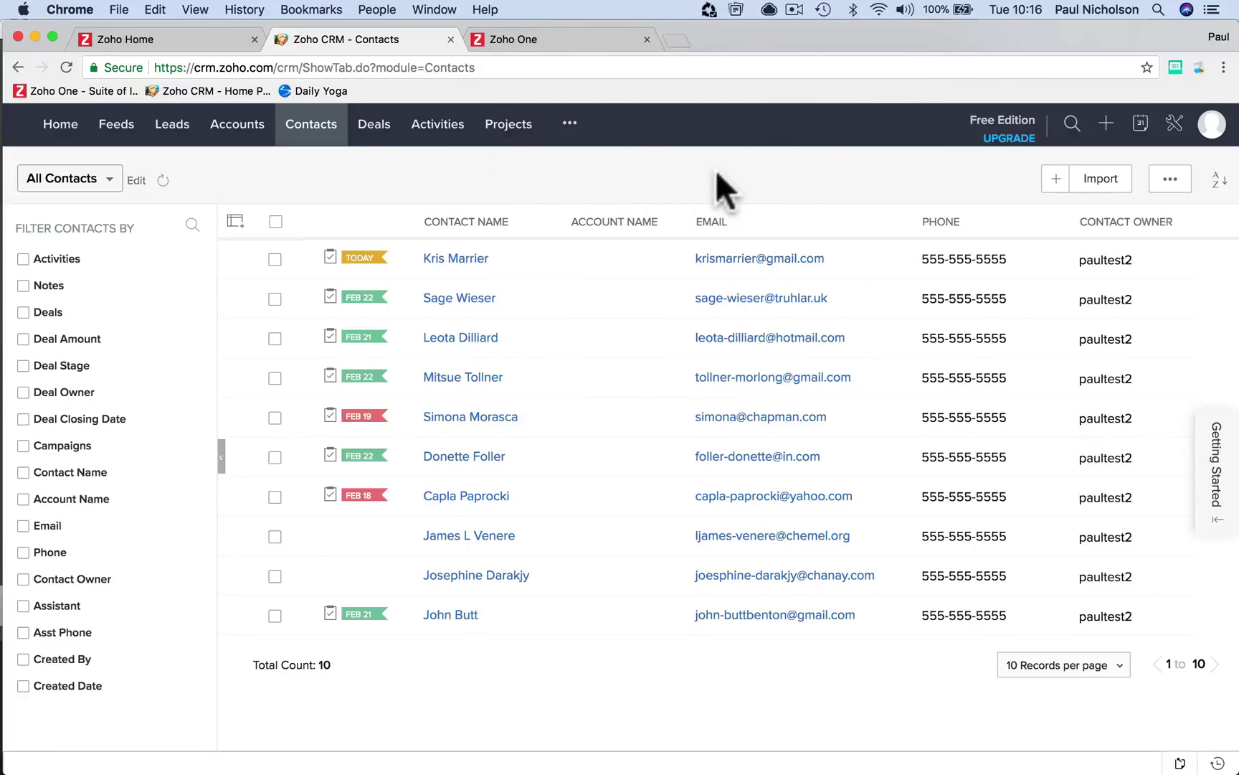